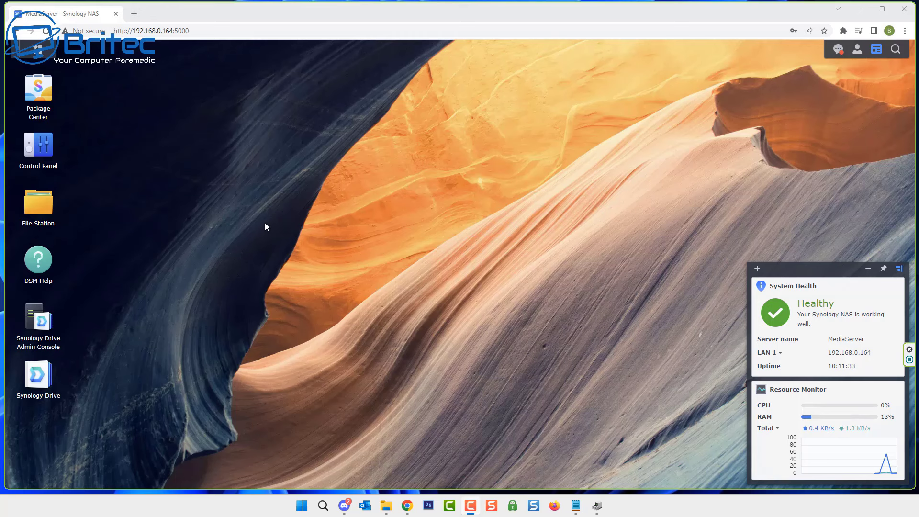
Open Package Center, enlarge its window and hide the system health widgets.
left_click(51, 102)
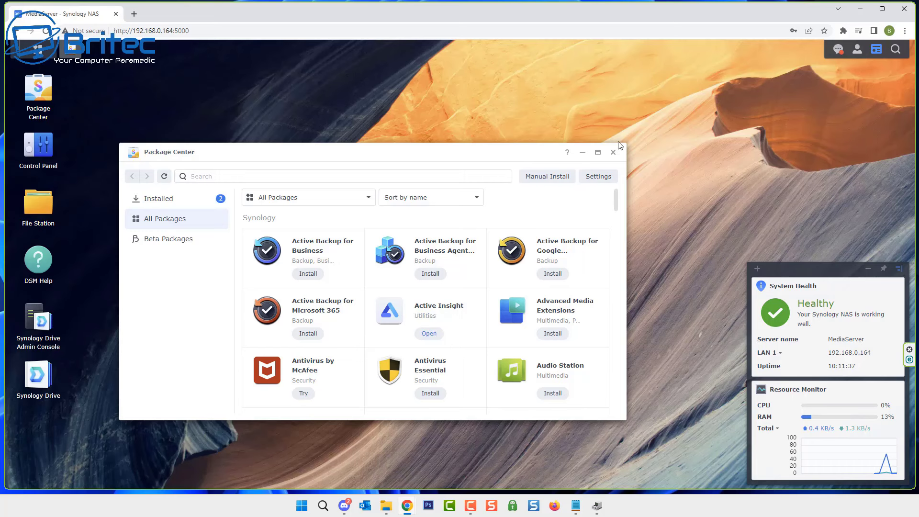
left_click_drag(620, 145, 780, 71)
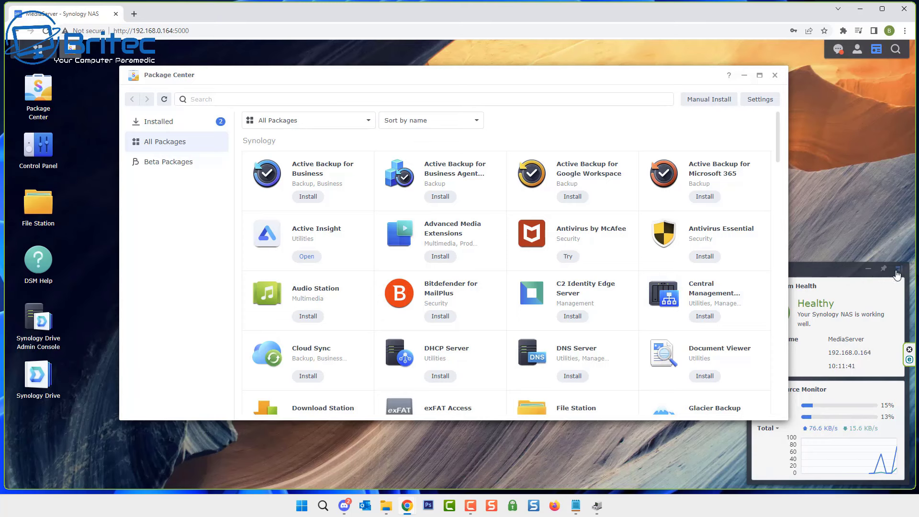
left_click(868, 269)
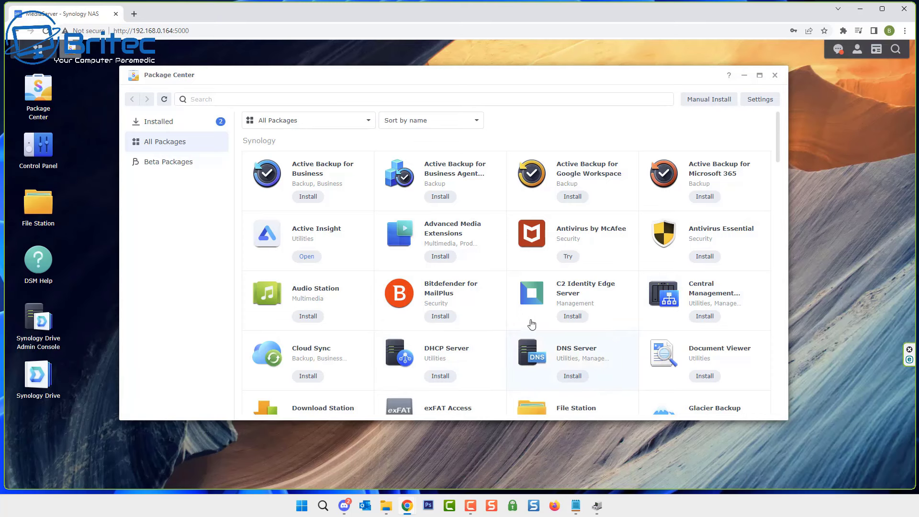
Scroll down to the Community packages and open the Plex Media Server details.
scroll(539, 298, "down", 5)
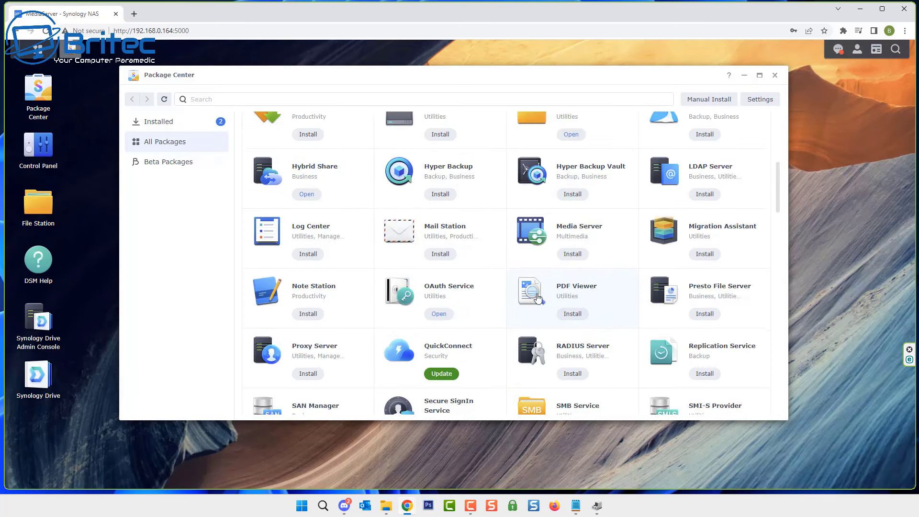
scroll(538, 298, "down", 8)
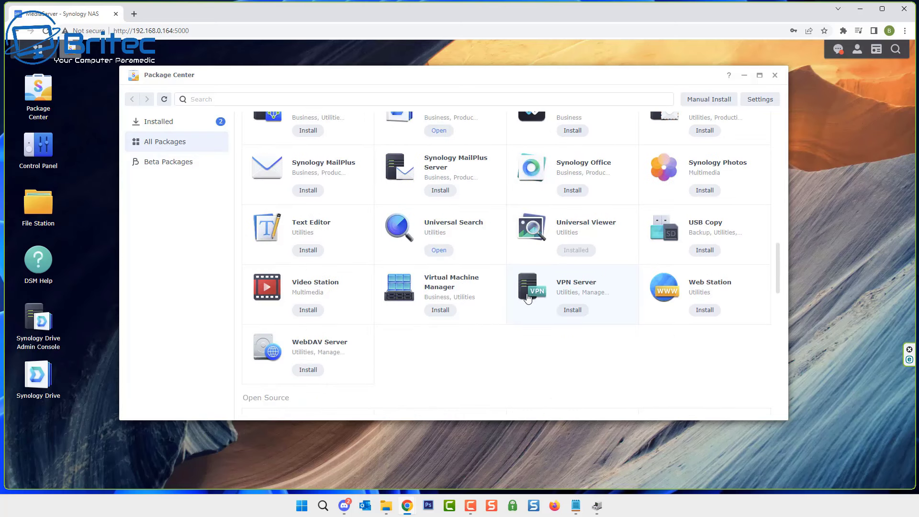
scroll(528, 298, "down", 5)
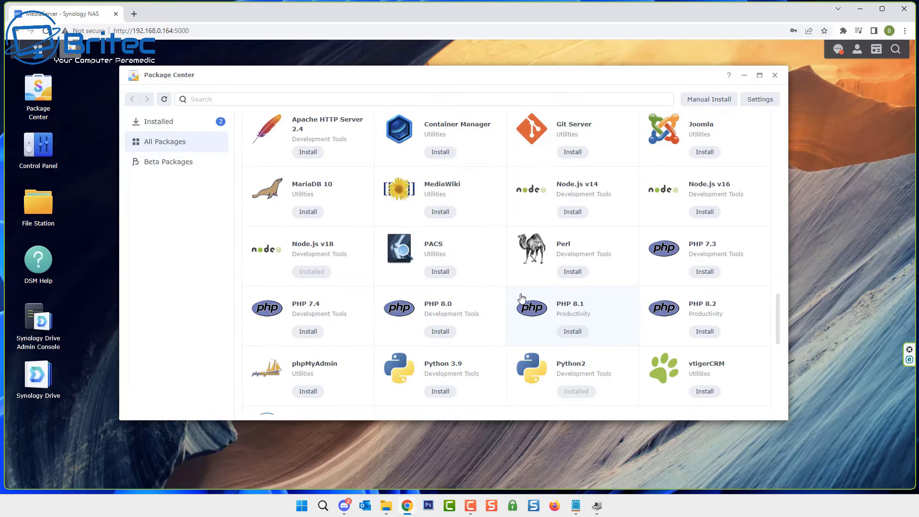
scroll(521, 297, "down", 8)
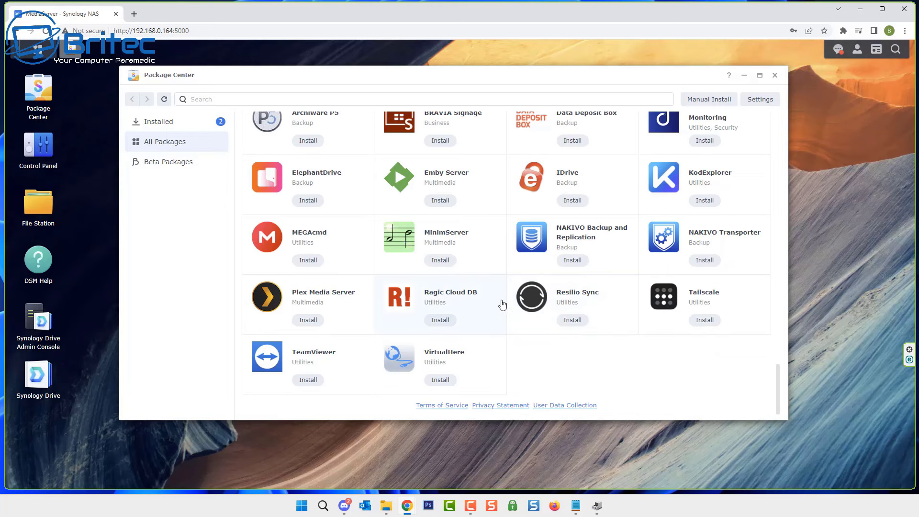
left_click(308, 300)
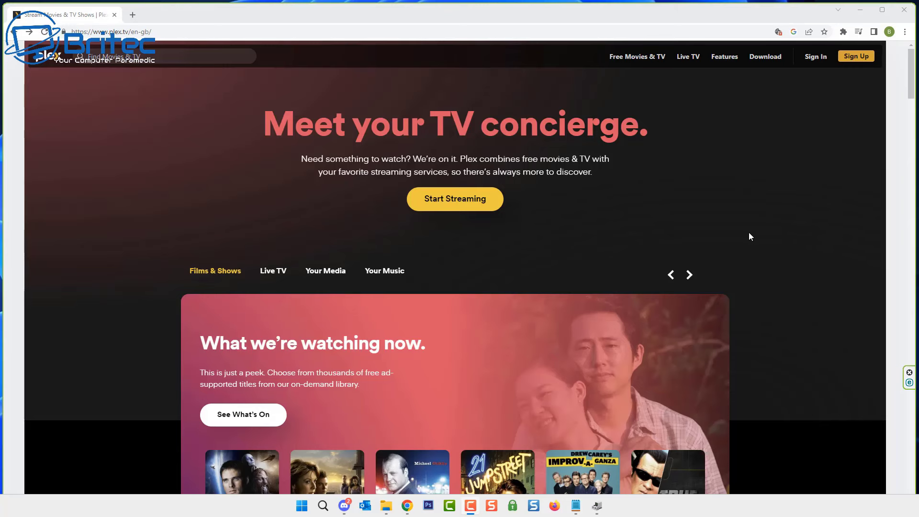
Browse the plex.tv carousel through Your Media and Your Music, then return to the top.
scroll(749, 236, "down", 1)
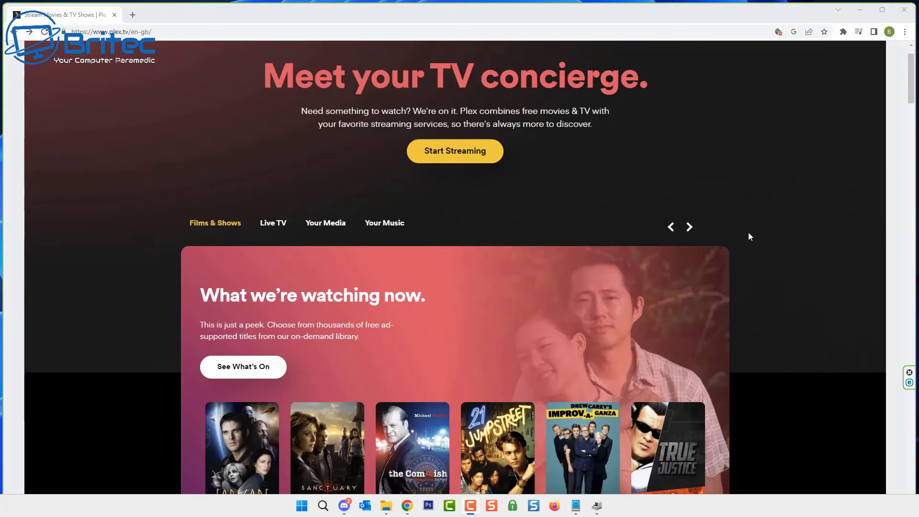
scroll(750, 236, "down", 1)
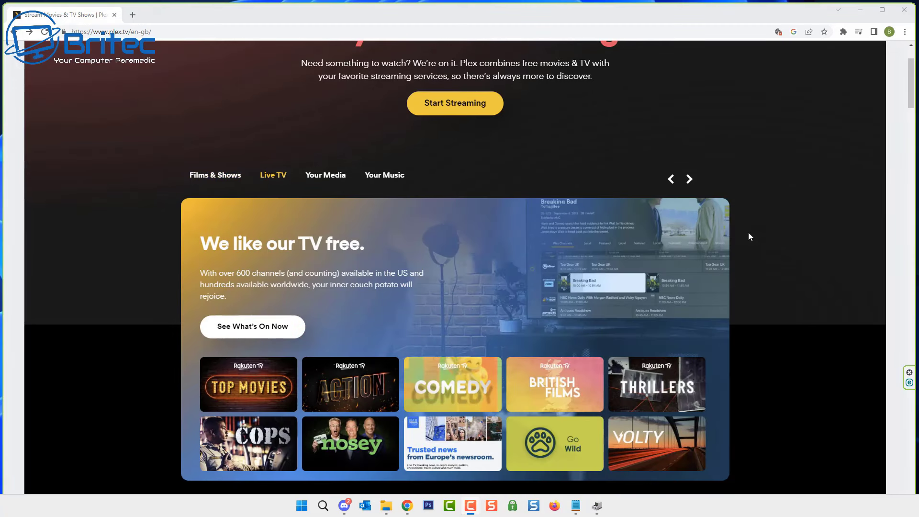
scroll(750, 237, "down", 1)
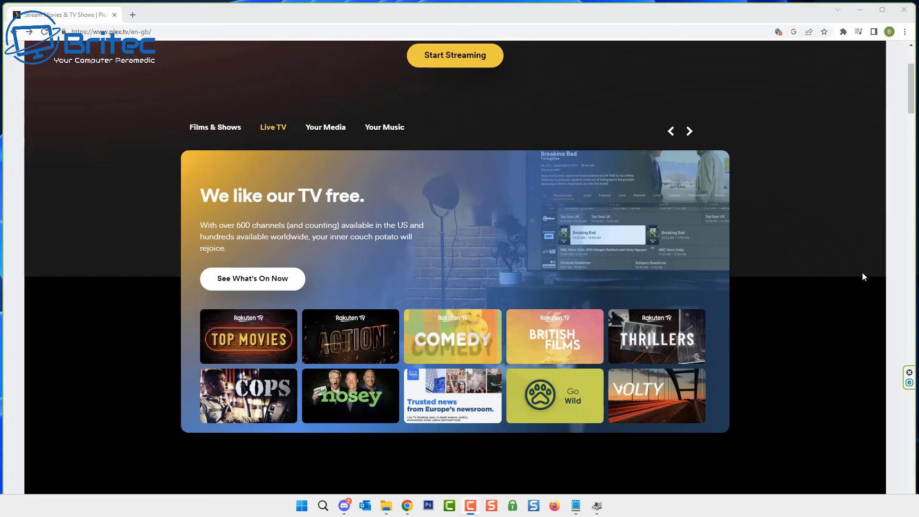
left_click(690, 131)
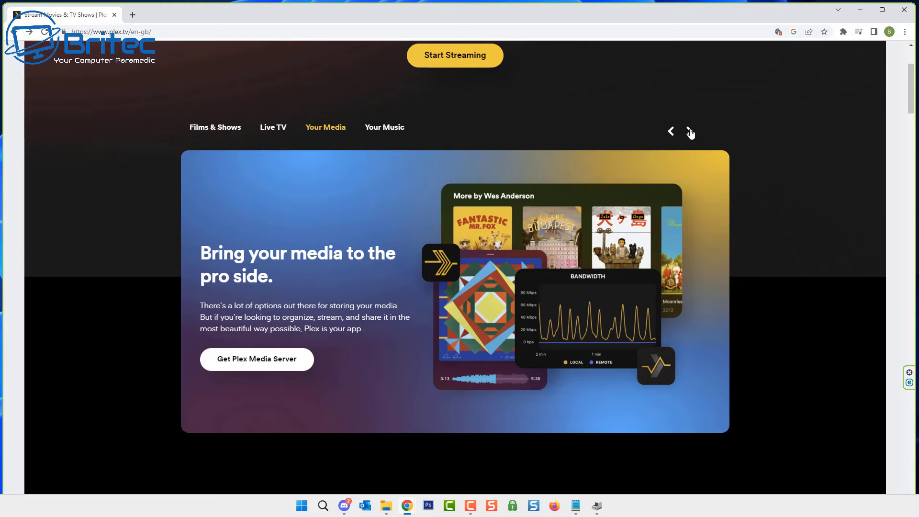
left_click(690, 132)
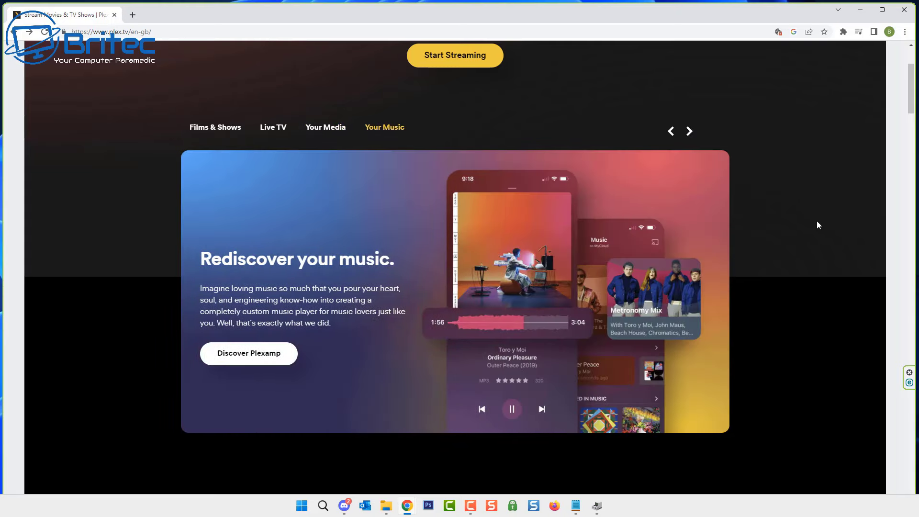
scroll(815, 219, "up", 1)
scroll(817, 223, "up", 2)
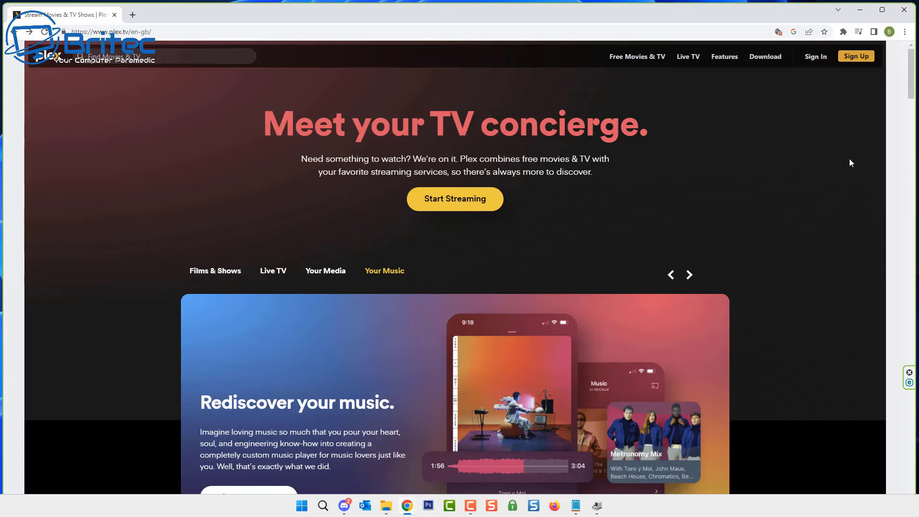
mouse_move(760, 58)
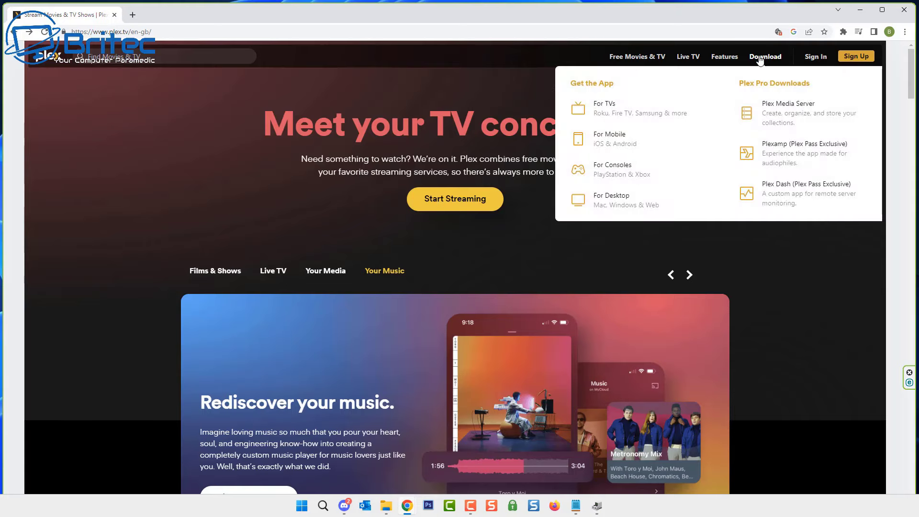
Open the Plex Media Server downloads, choose Synology (DSM 7) and list the package builds.
left_click(783, 114)
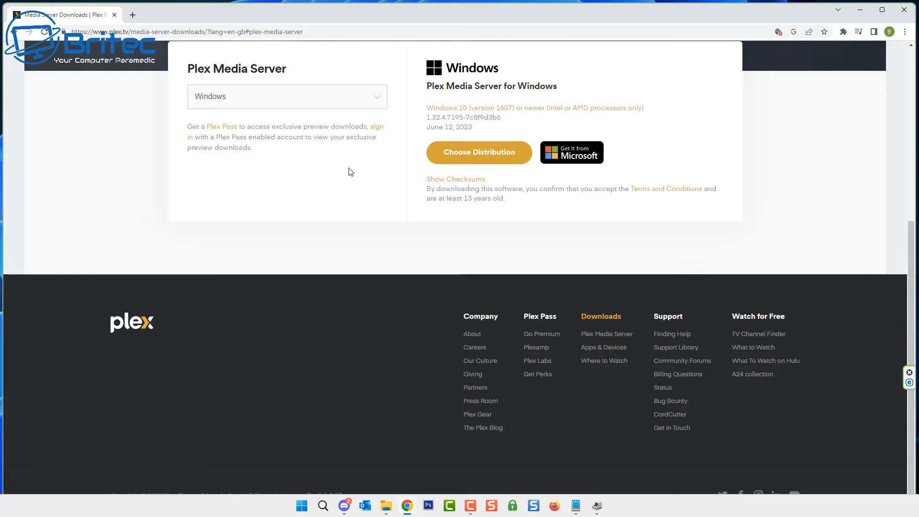
left_click(375, 105)
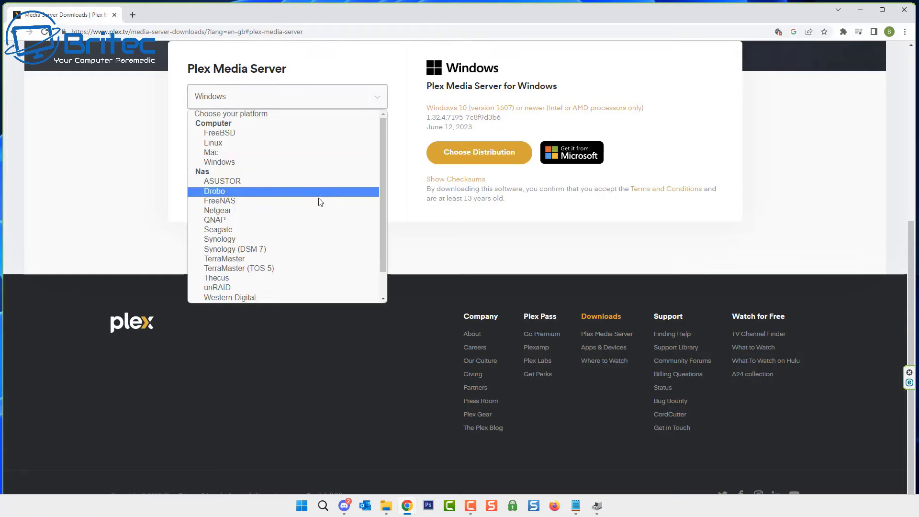
left_click(315, 249)
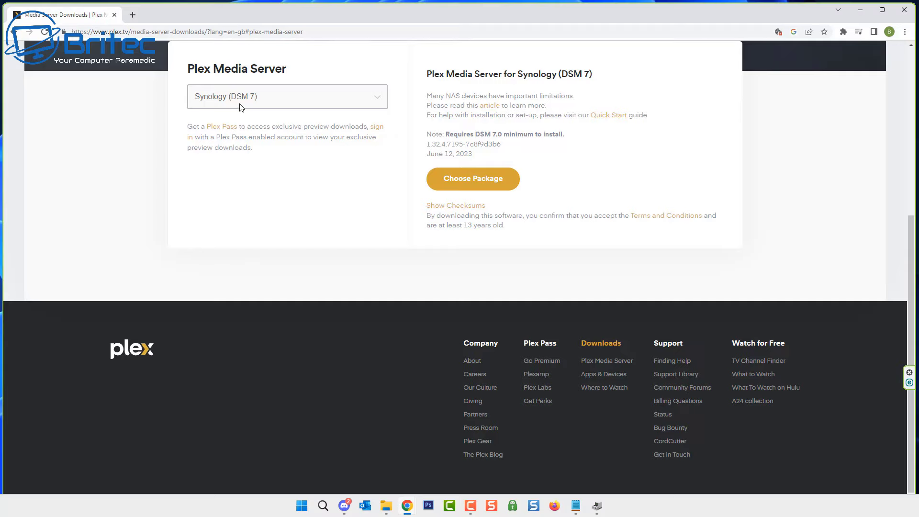
left_click(475, 182)
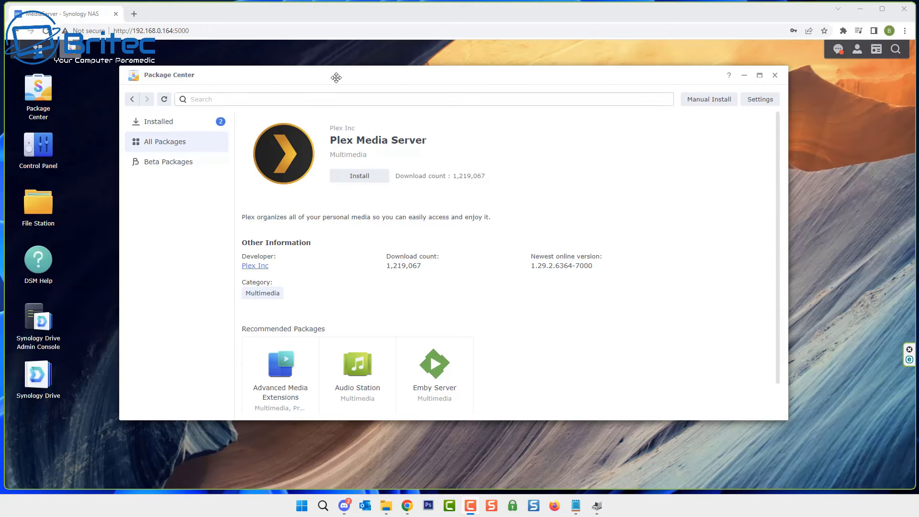
Close Package Center and confirm in Control Panel that DSM 7.2-64570 Update 1 is up to date.
left_click_drag(340, 73, 356, 91)
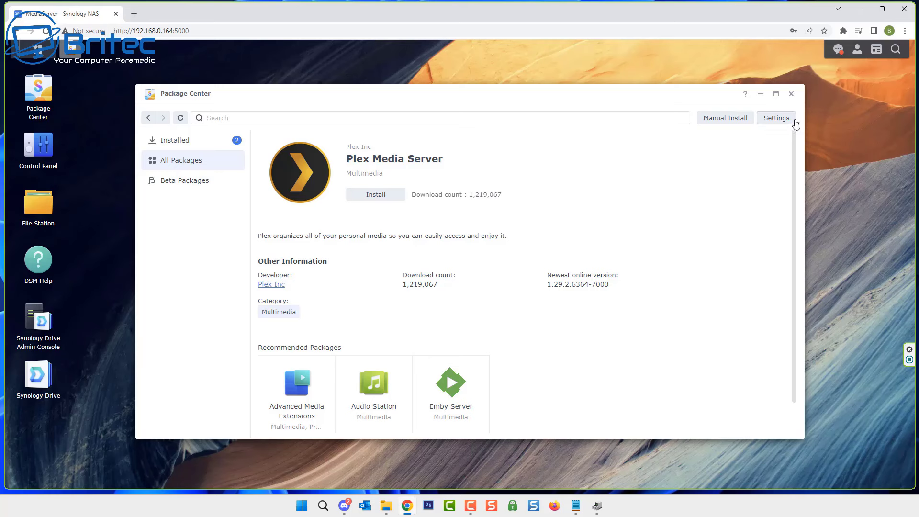
left_click(791, 95)
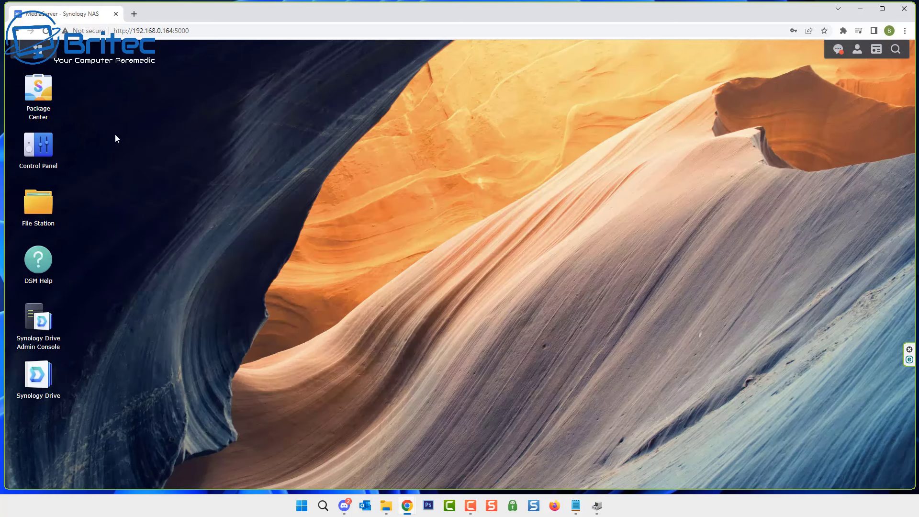
left_click(40, 161)
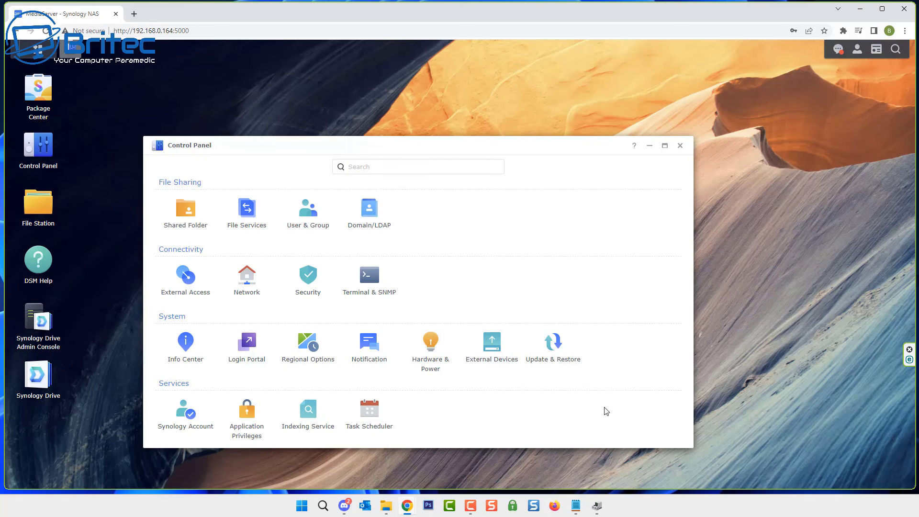
left_click(549, 369)
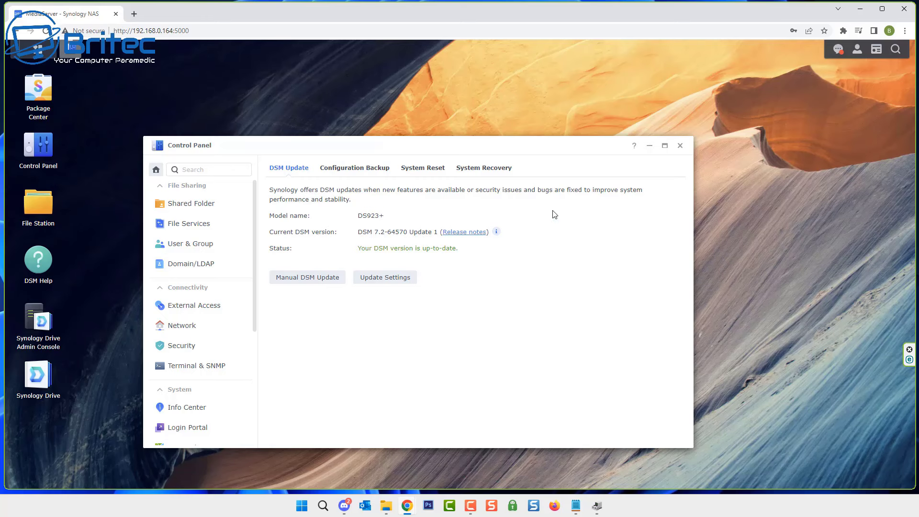
Close Control Panel and reopen the Plex Media Server details in Package Center.
left_click(680, 146)
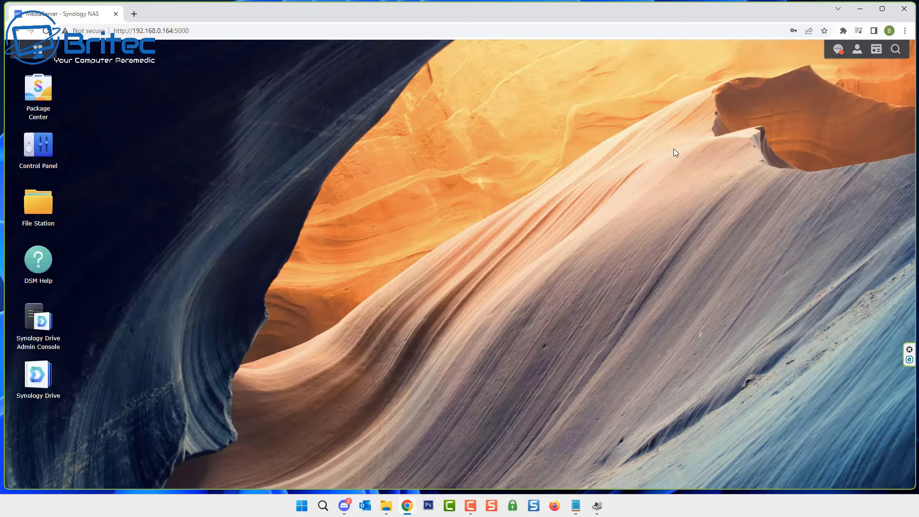
left_click(53, 90)
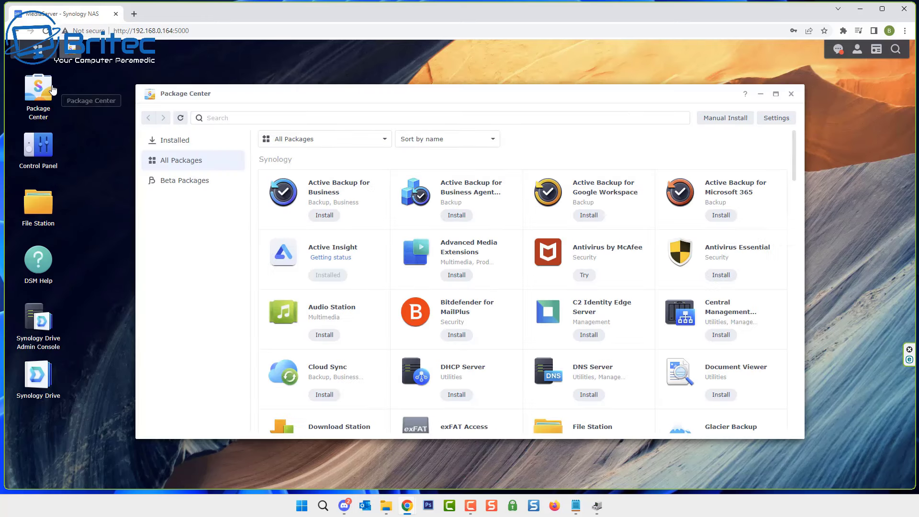
scroll(479, 231, "down", 20)
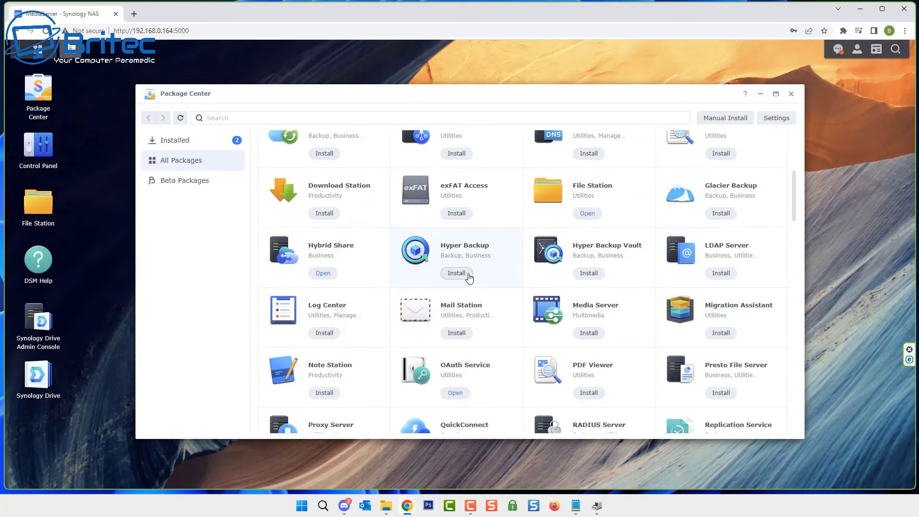
scroll(458, 329, "down", 10)
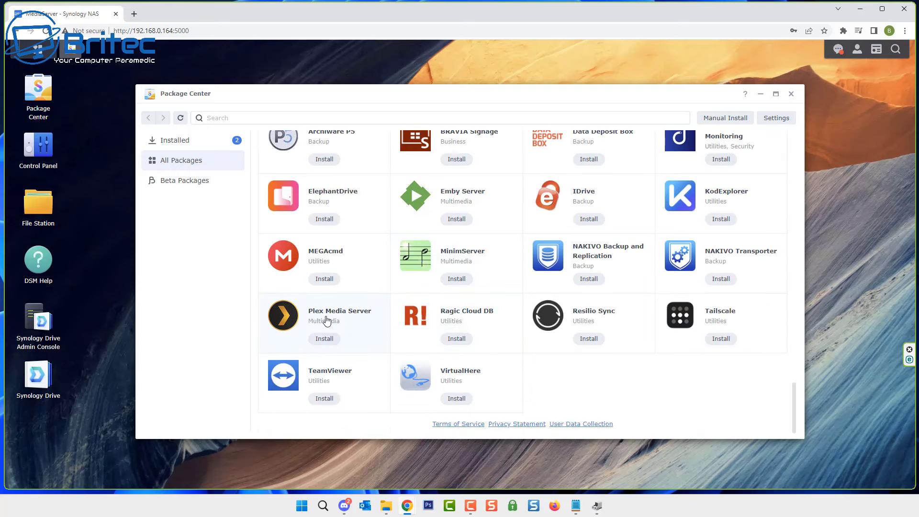
left_click(325, 315)
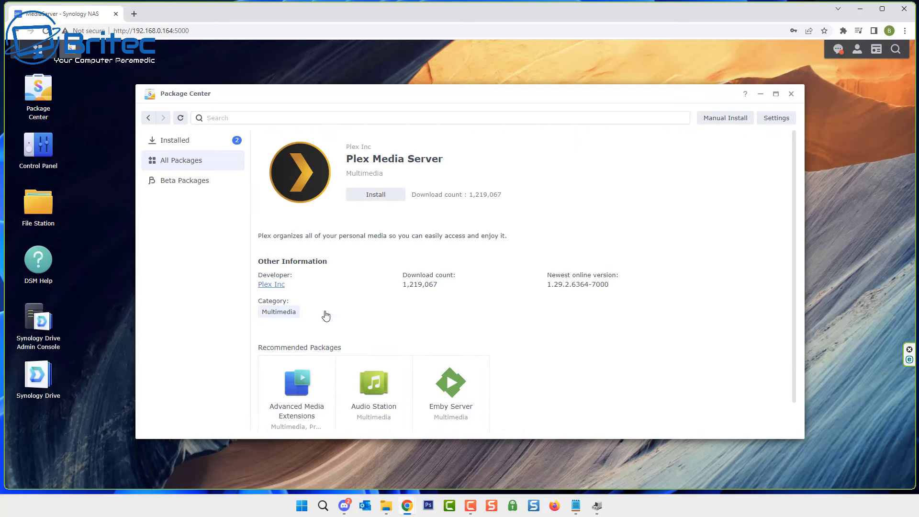
Manually install the downloaded PlexMediaServer-1.32.4.71 .spk package file.
left_click(726, 121)
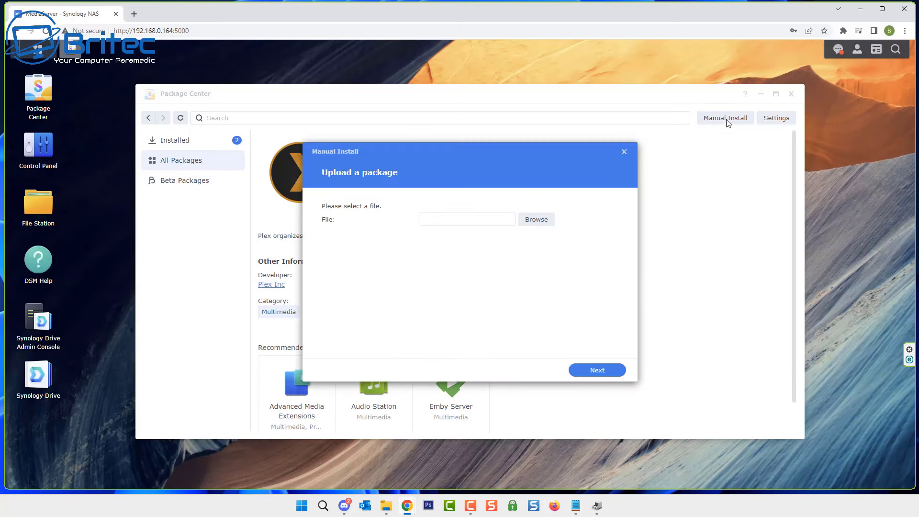
left_click(536, 221)
left_click(610, 381)
left_click(598, 371)
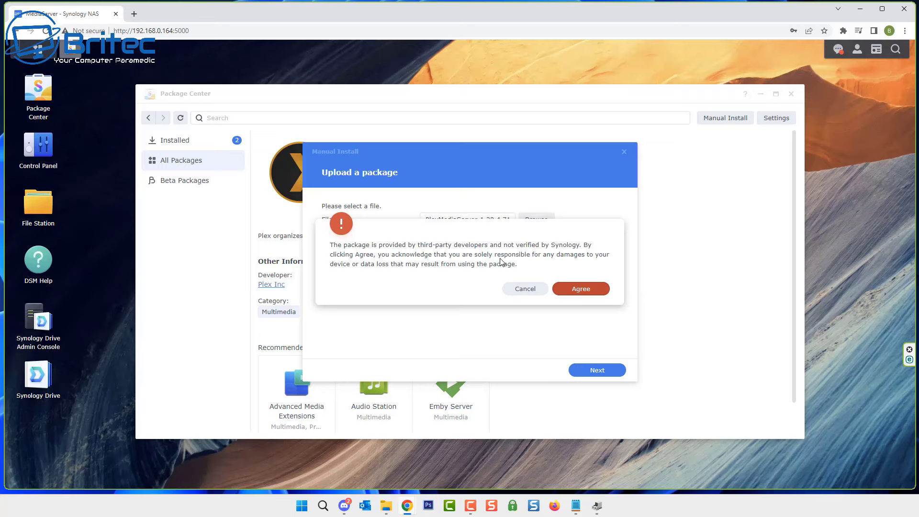
Agree to the third-party warning and complete a Normal installation of Plex 1.32.4.7195-7000.
left_click(583, 290)
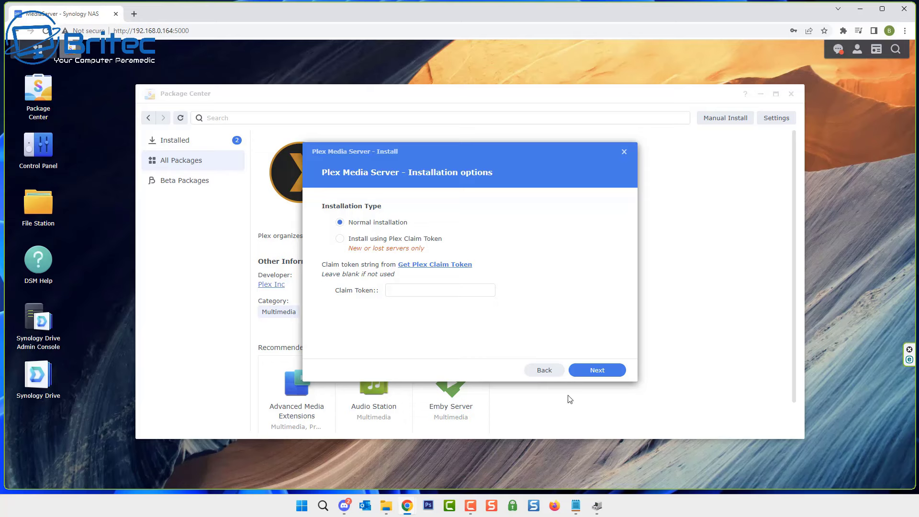
left_click(593, 374)
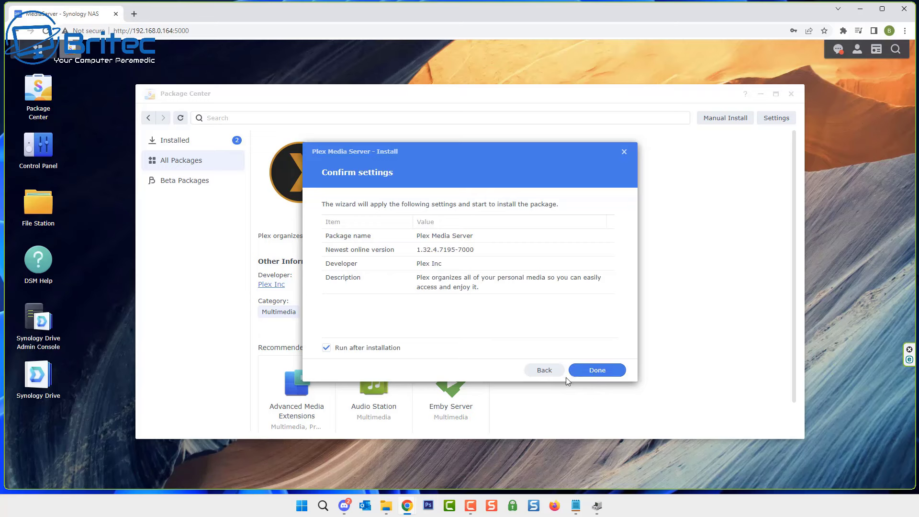
left_click(592, 373)
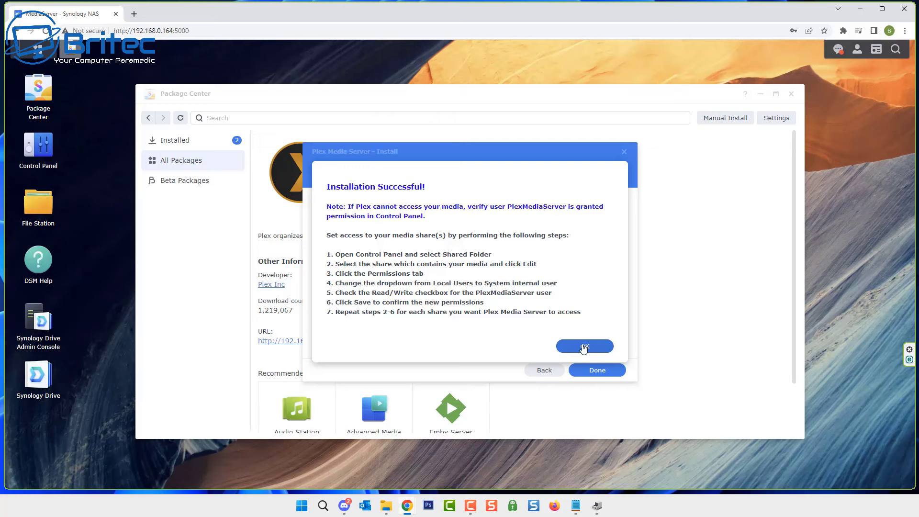
left_click(584, 347)
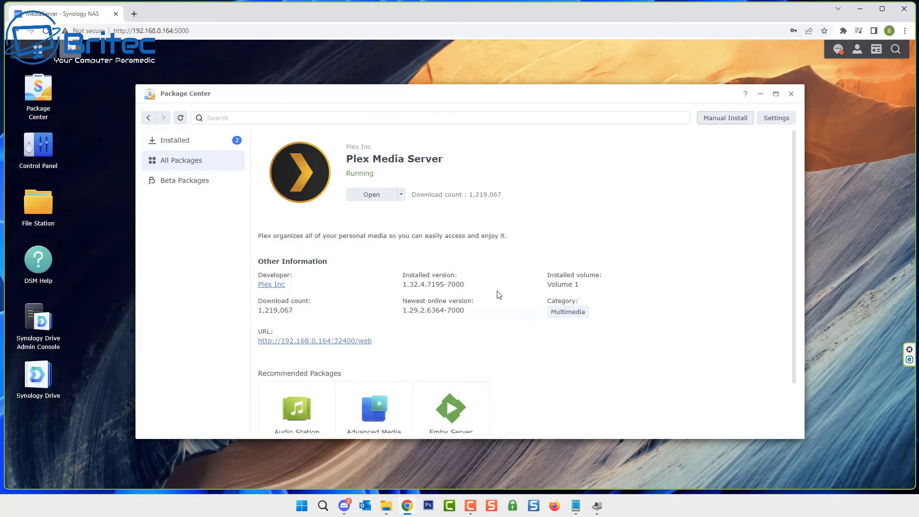
scroll(497, 366, "down", 1)
scroll(497, 367, "up", 1)
left_click(772, 120)
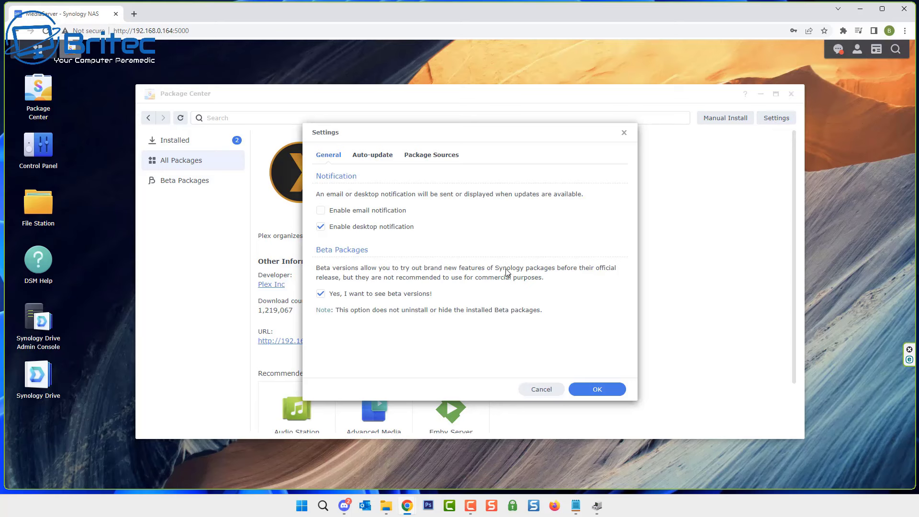
left_click(375, 154)
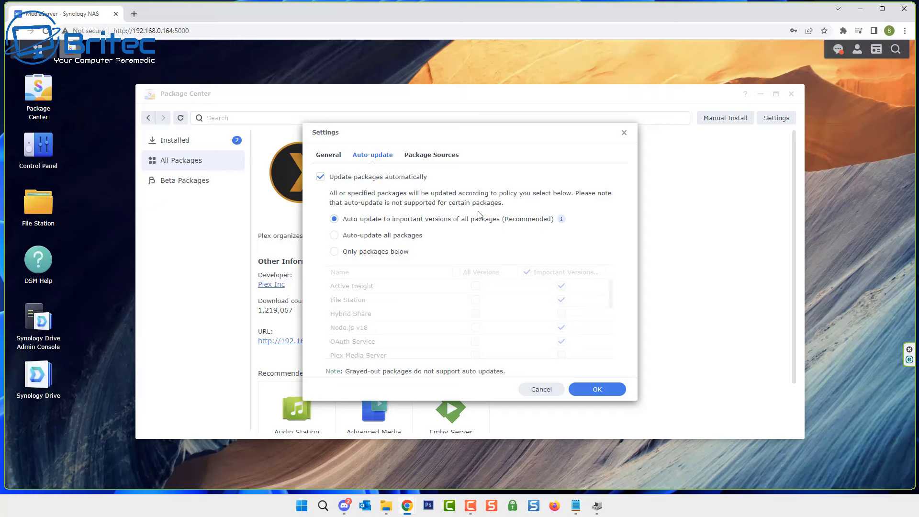
left_click(416, 156)
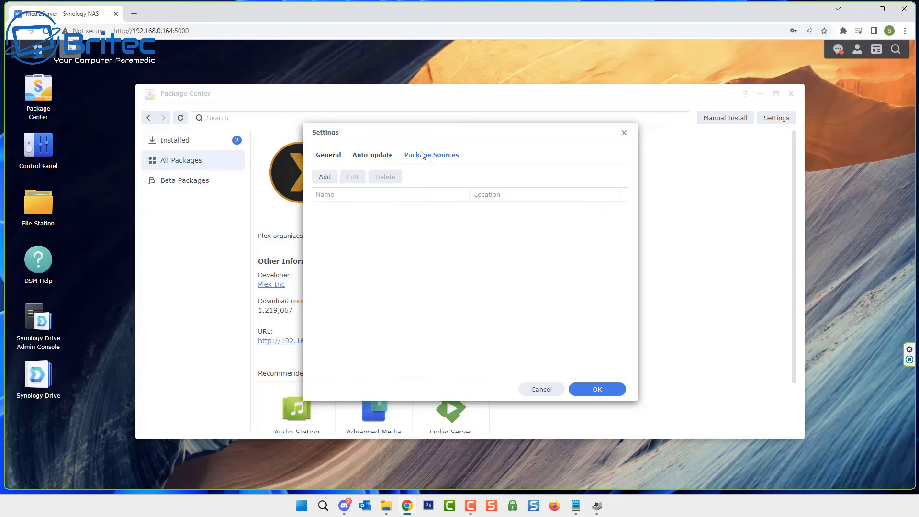
left_click(373, 159)
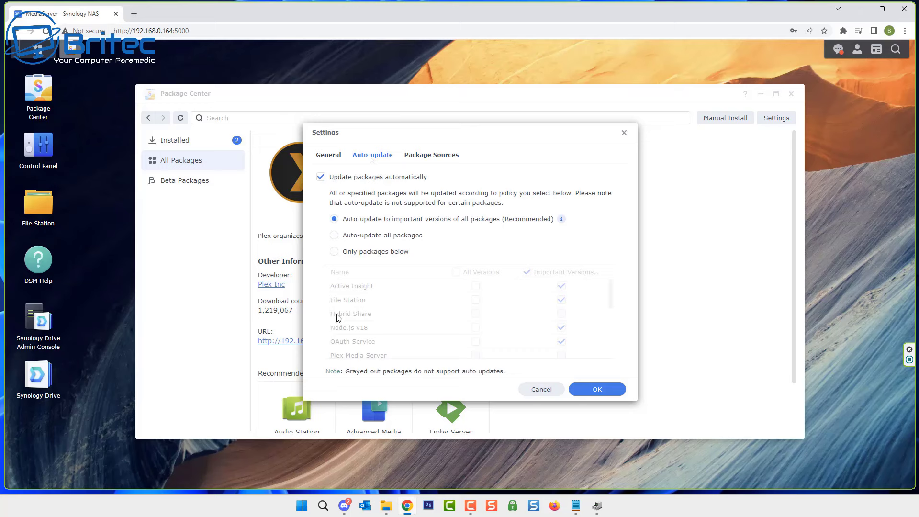
left_click(624, 134)
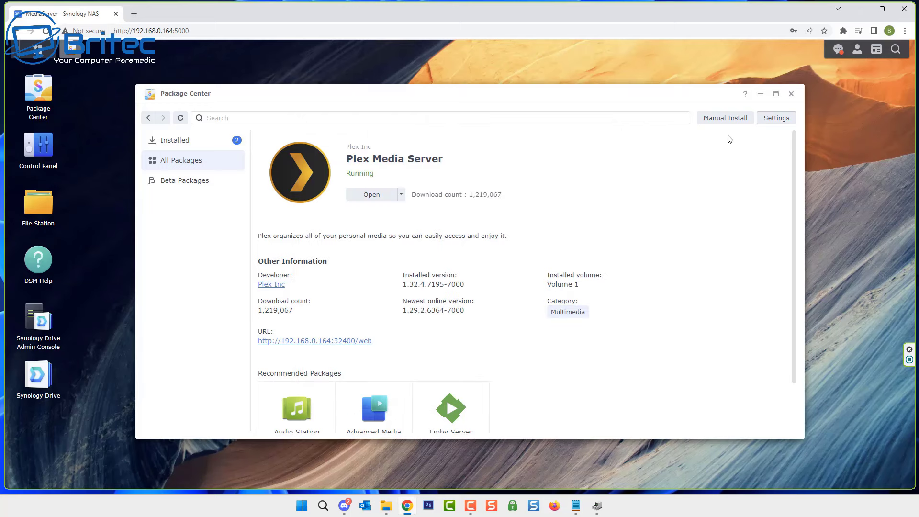
Open Plex Web at 192.168.0.164:32400 and sign in to the Plex account by email.
left_click(301, 342)
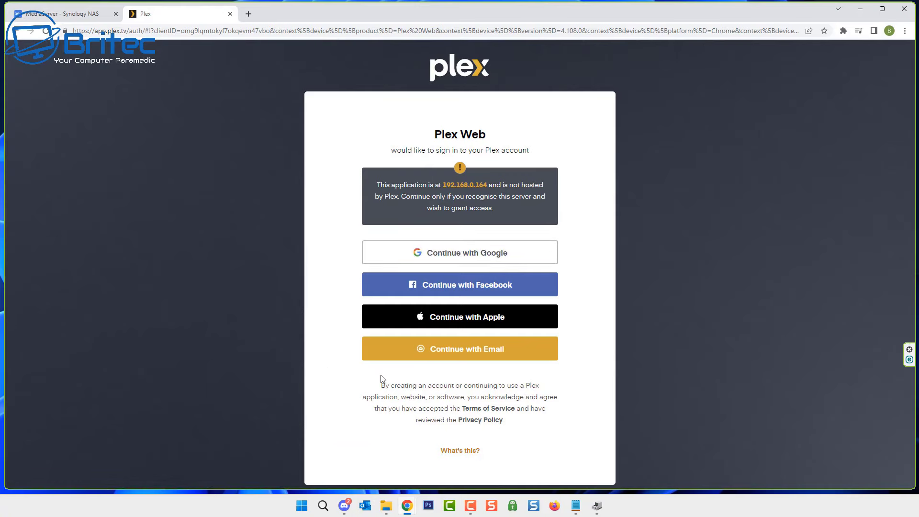
left_click(383, 352)
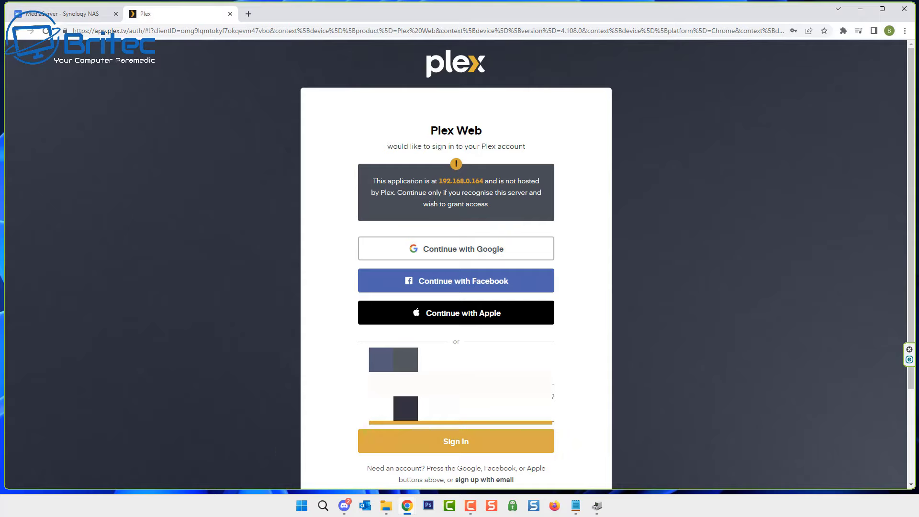
left_click(456, 441)
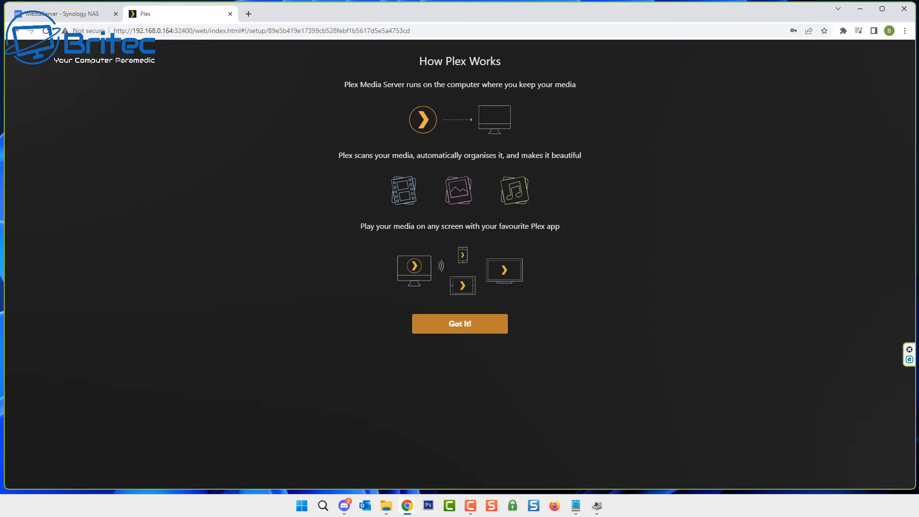
Dismiss the intro, keep the server name MediaServer, and start a new library.
left_click(459, 324)
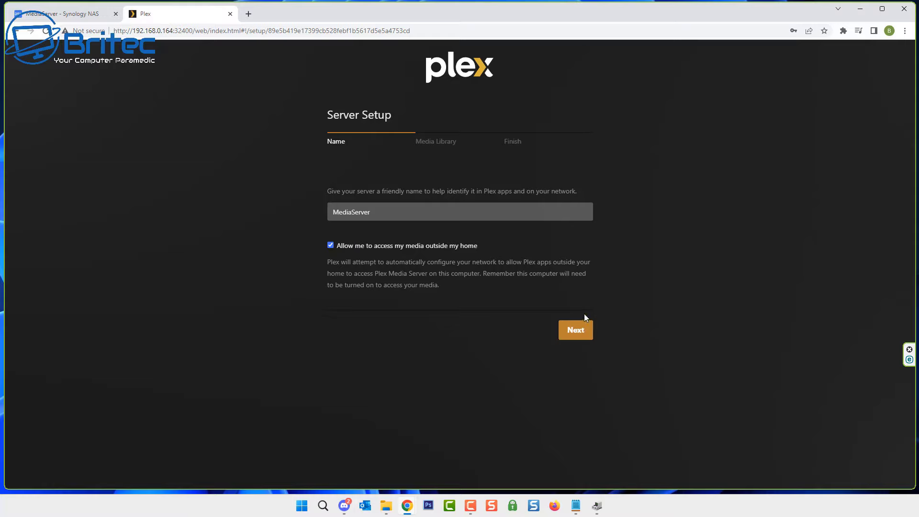
left_click(571, 333)
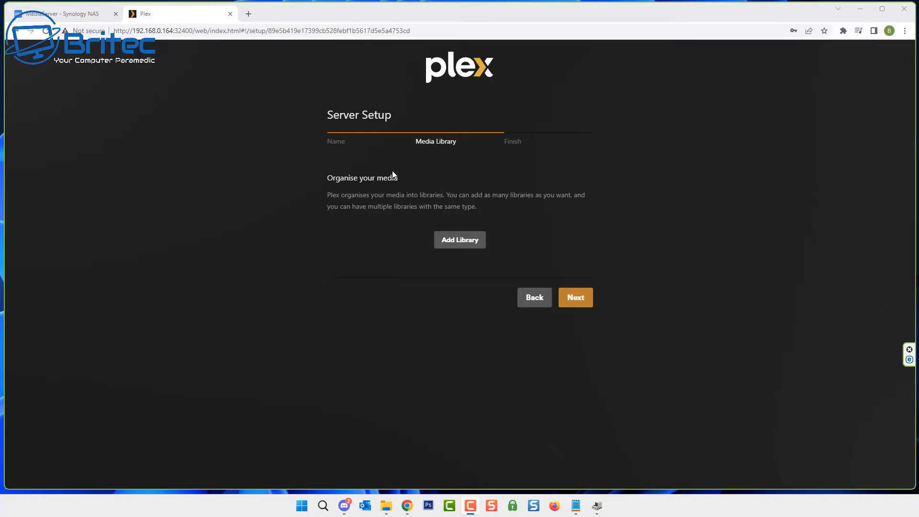
left_click(460, 245)
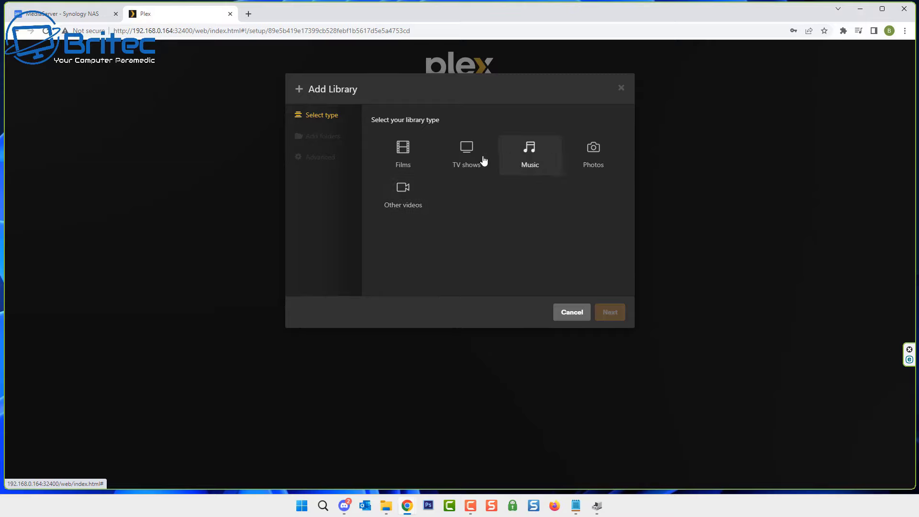
Choose the Films library type and browse volume1 for a media folder.
left_click(420, 165)
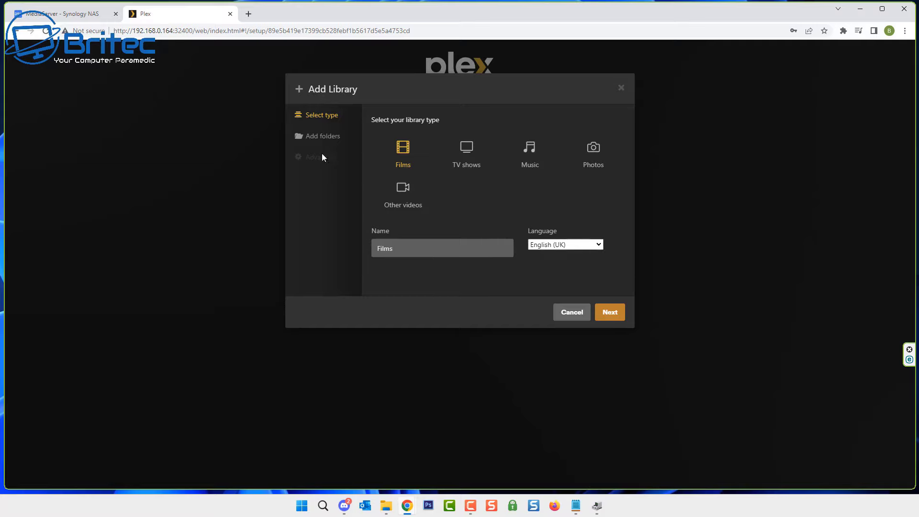
left_click(312, 138)
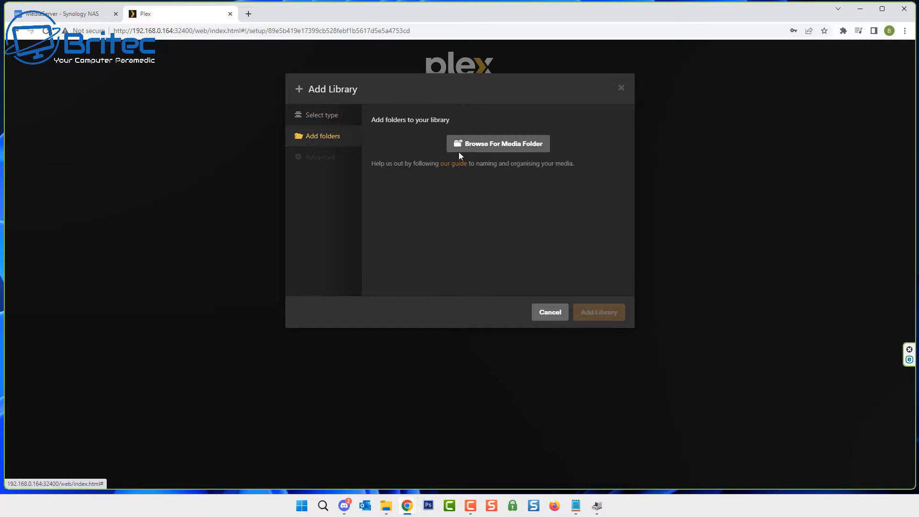
left_click(479, 150)
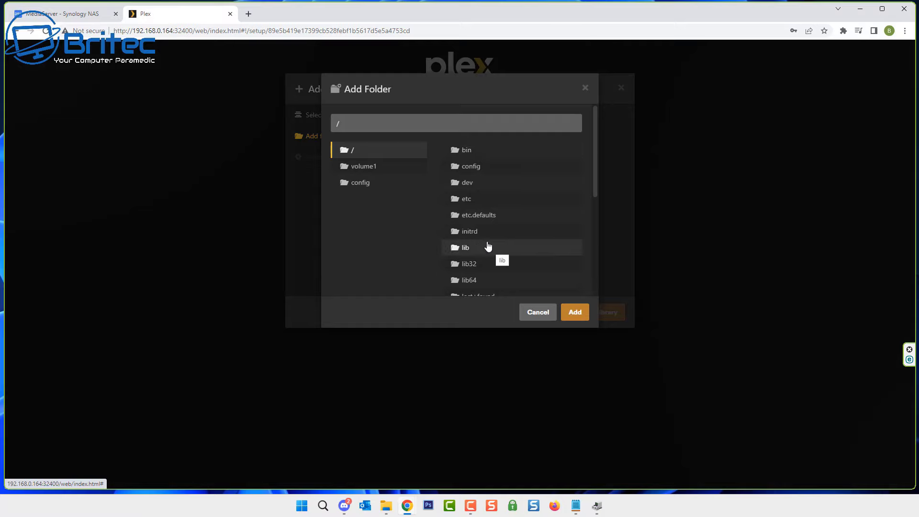
left_click(364, 174)
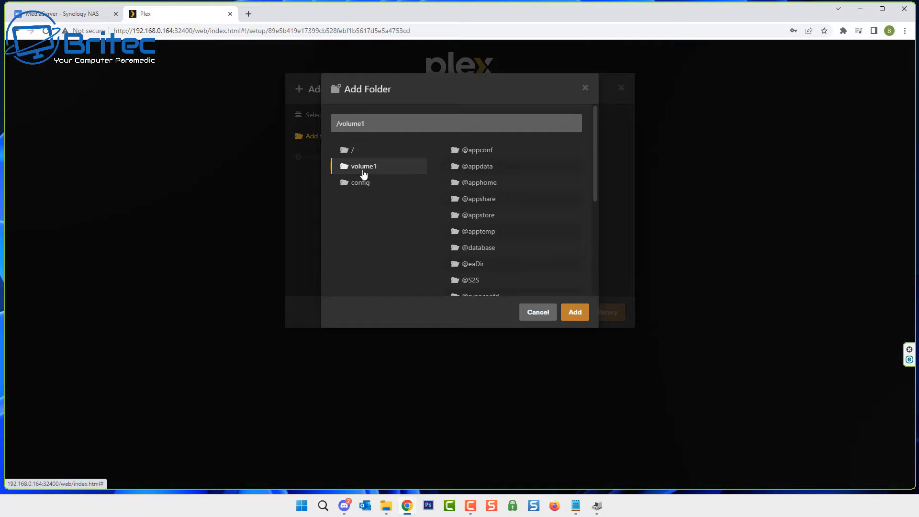
scroll(520, 216, "down", 4)
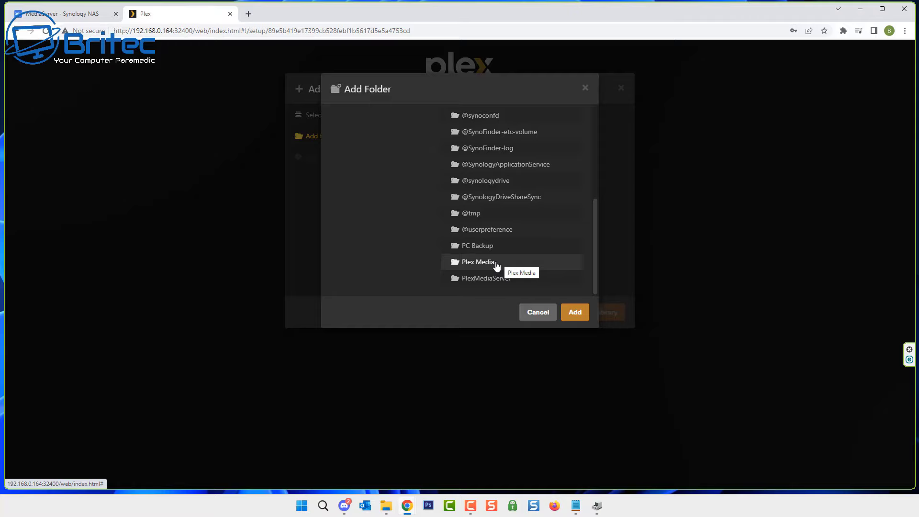
Cancel the folder and library dialogs and continue to the final setup step.
left_click(543, 313)
left_click(558, 315)
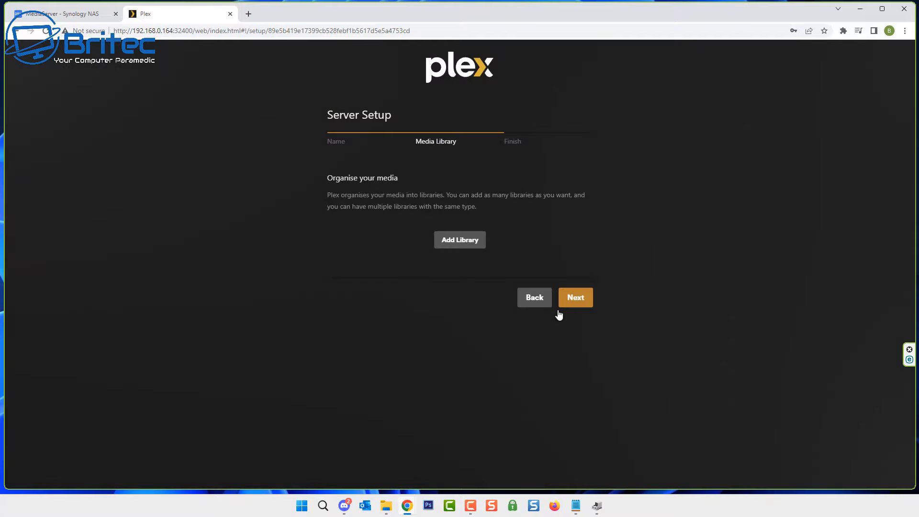
left_click(576, 302)
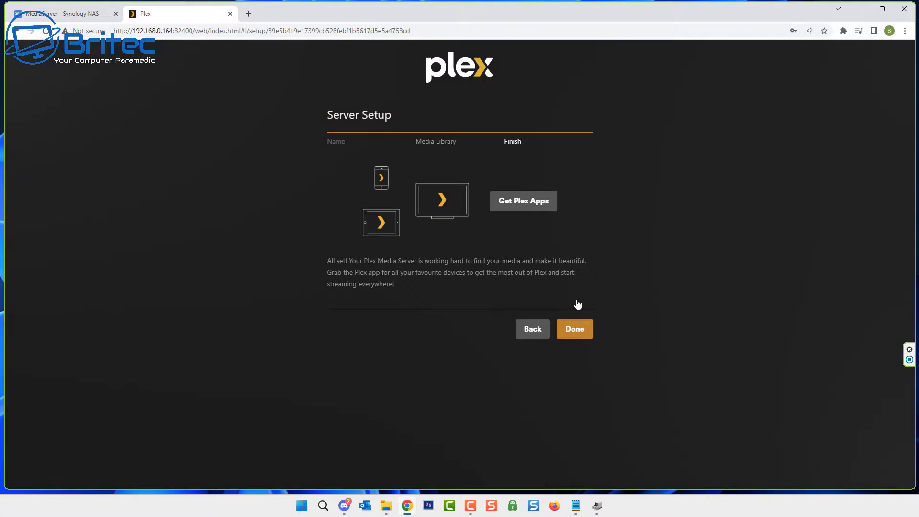
Finish the Plex setup, close Package Center and open the Plex Media share in File Station.
left_click(576, 330)
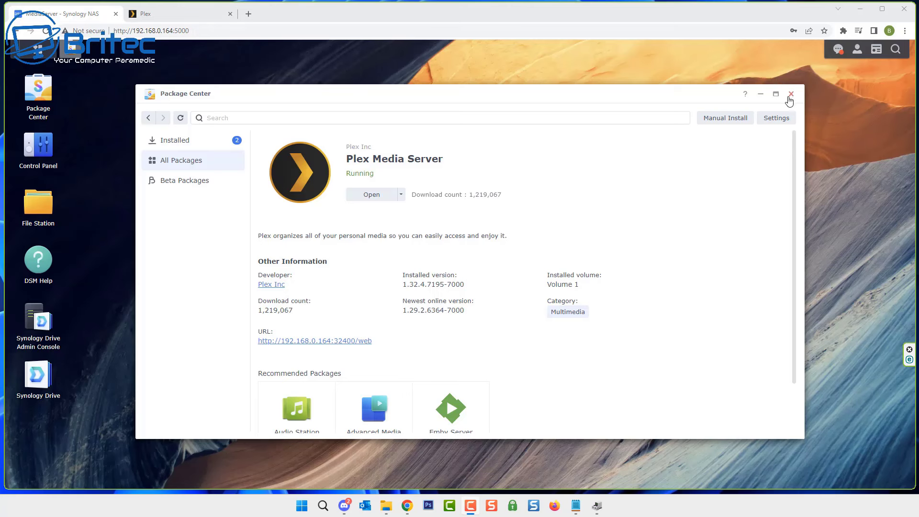
left_click(792, 94)
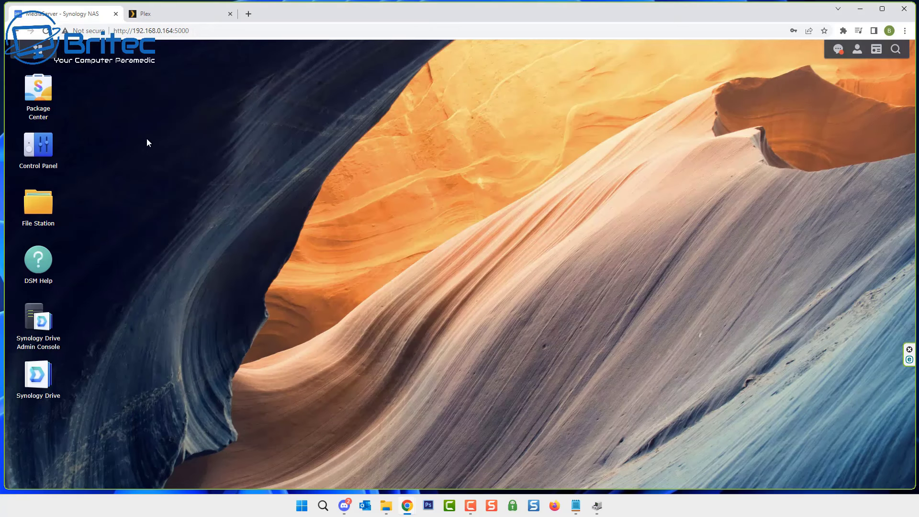
left_click(37, 208)
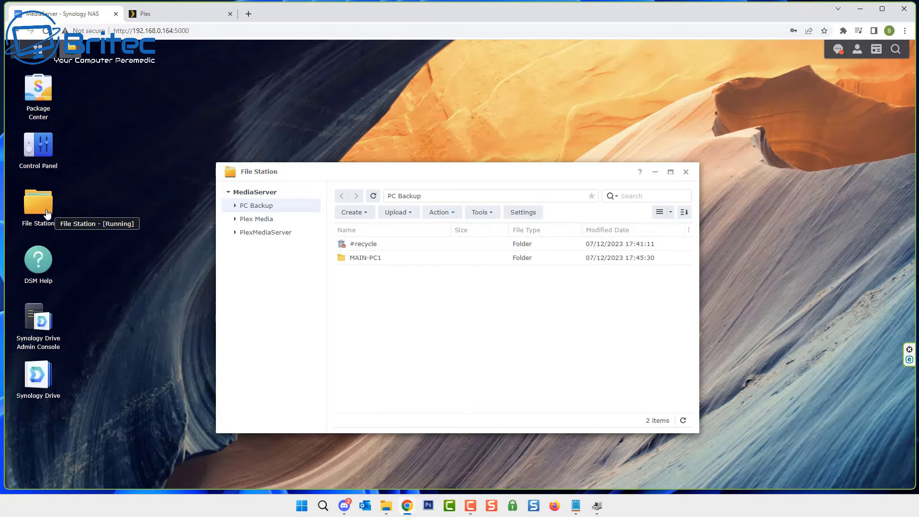
left_click(261, 220)
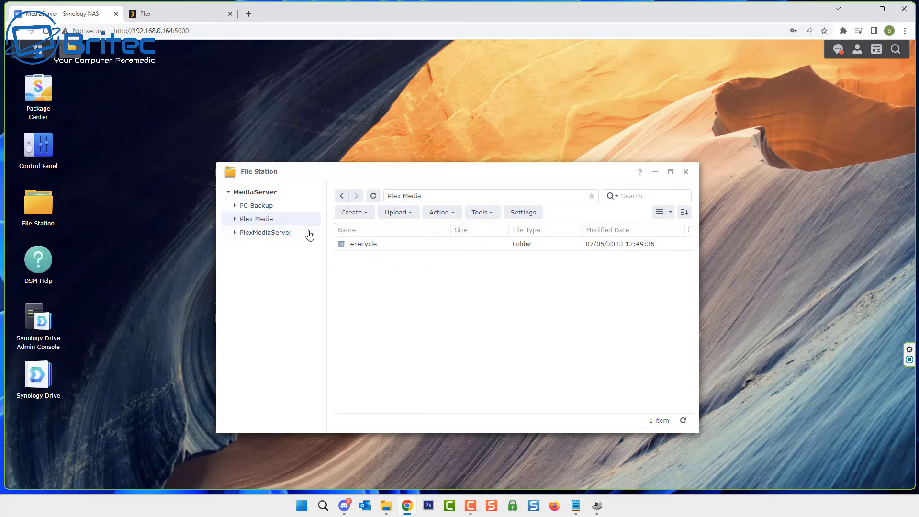
Create Movies and TV Shows folders in Plex Media, then close File Station.
left_click(362, 213)
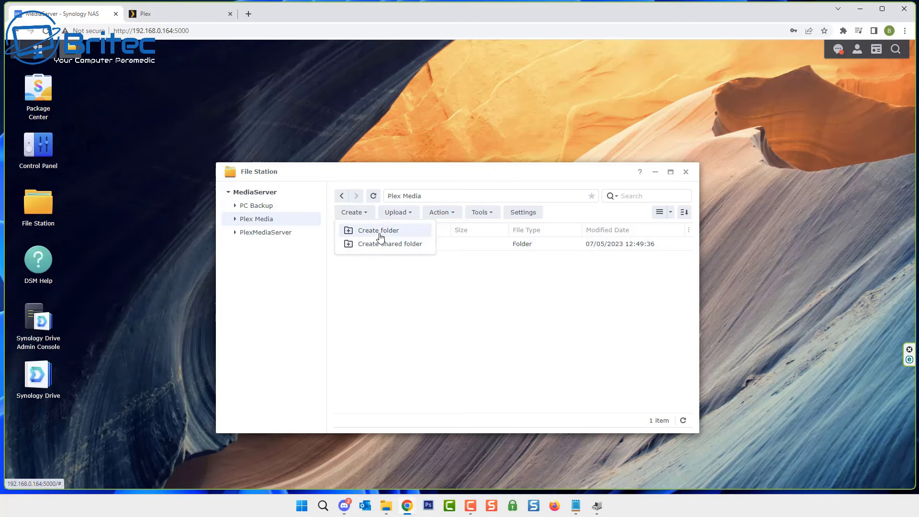
left_click(379, 235)
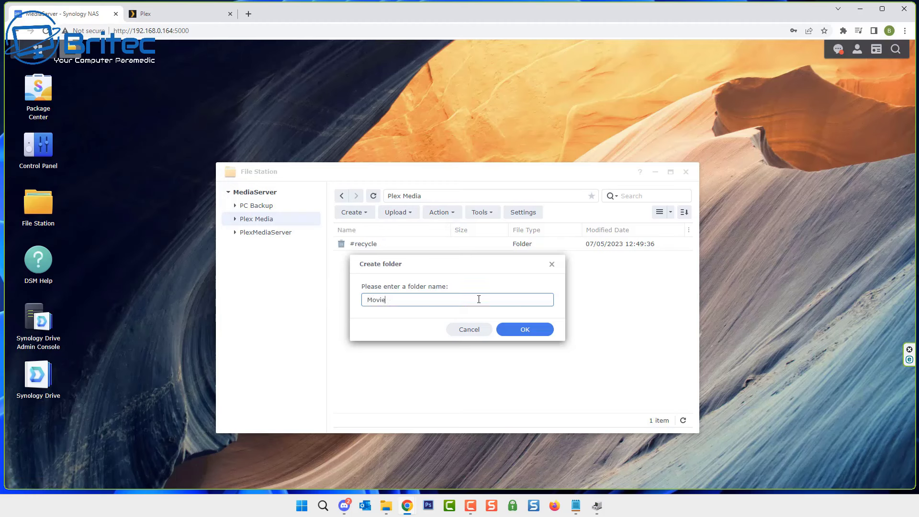
left_click(525, 329)
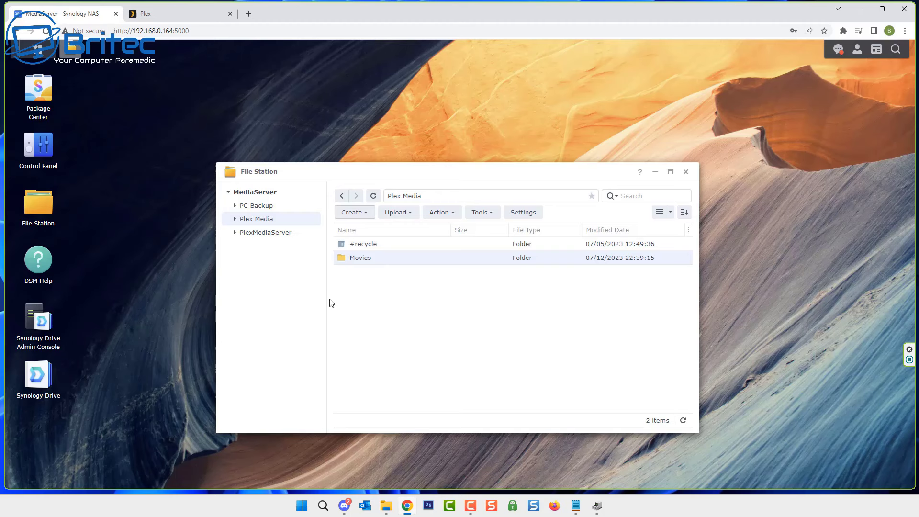
right_click(360, 286)
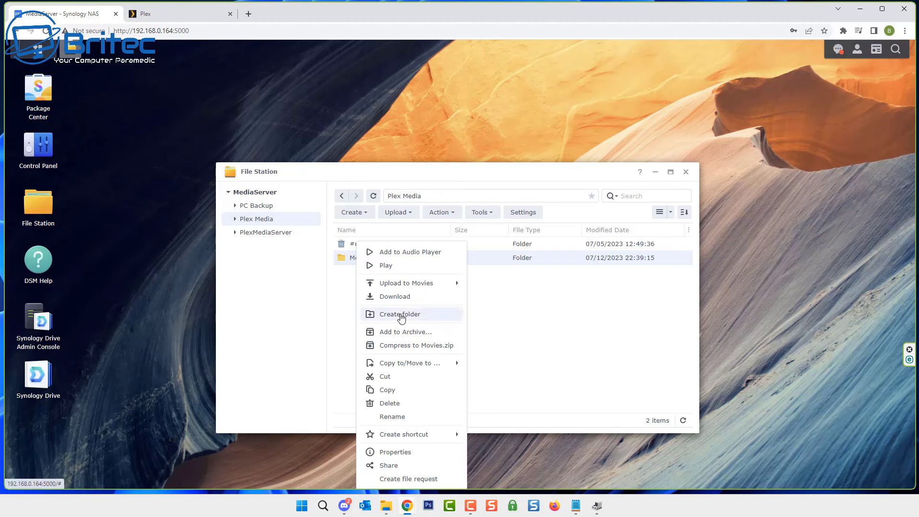
left_click(398, 314)
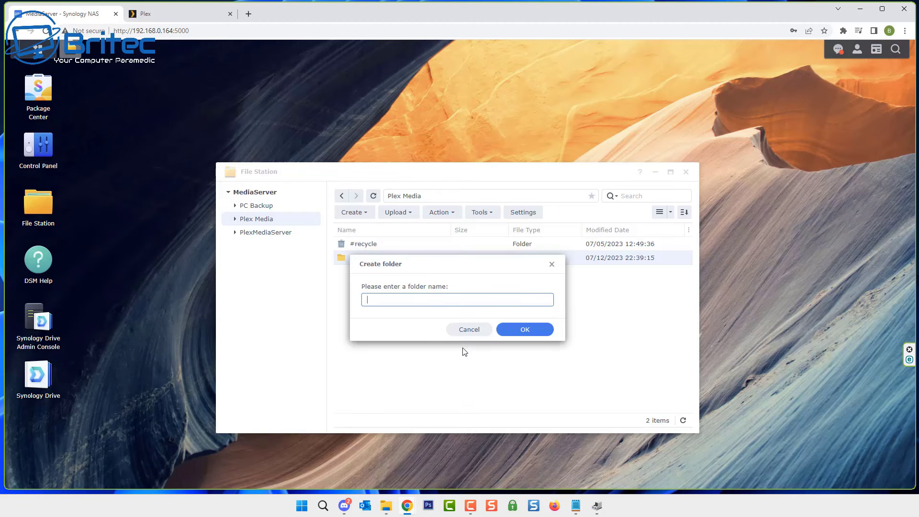
type("TV Shows")
left_click(525, 330)
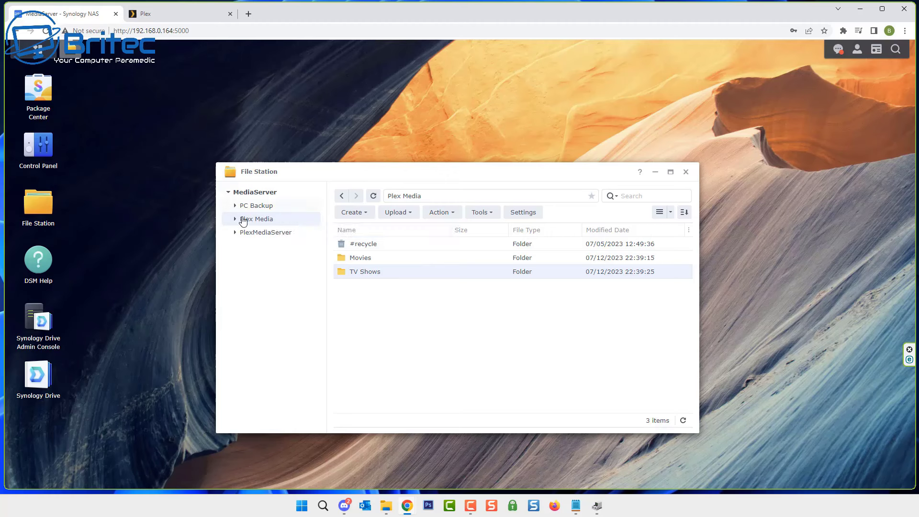
left_click(687, 173)
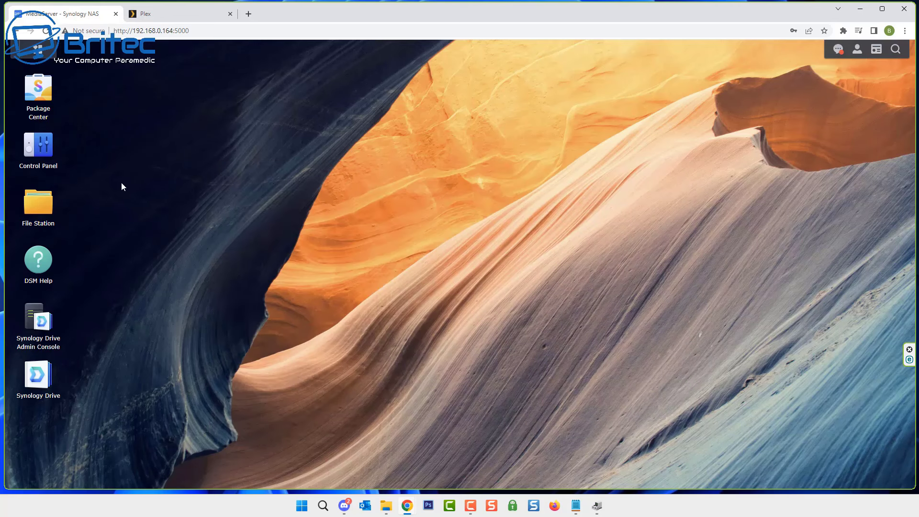
left_click(40, 146)
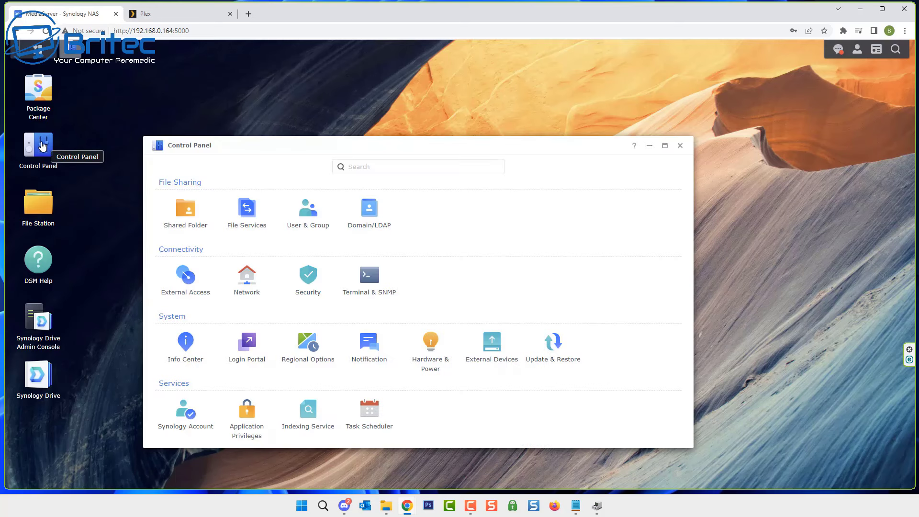
left_click(187, 220)
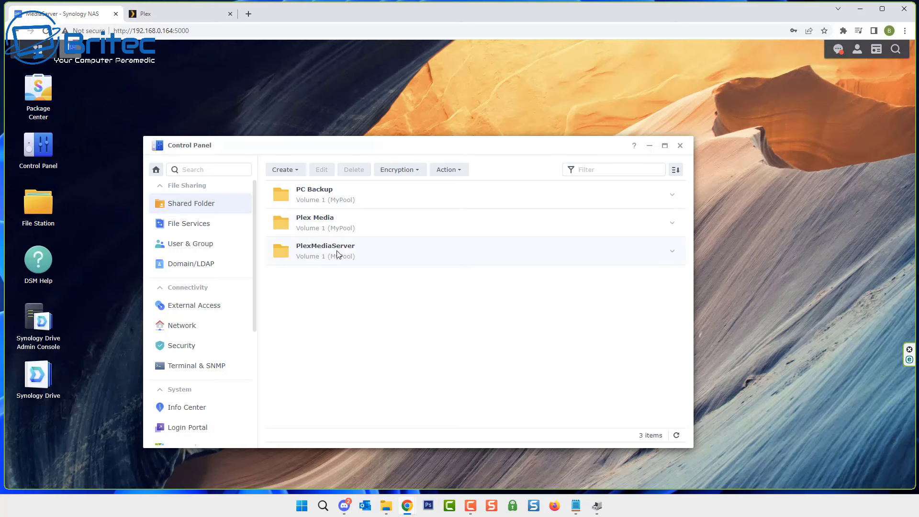
left_click(380, 254)
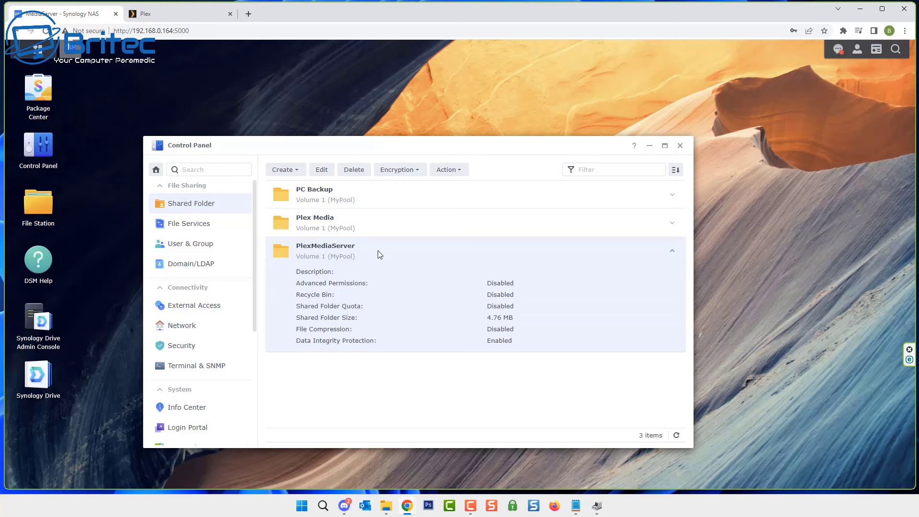
left_click(347, 225)
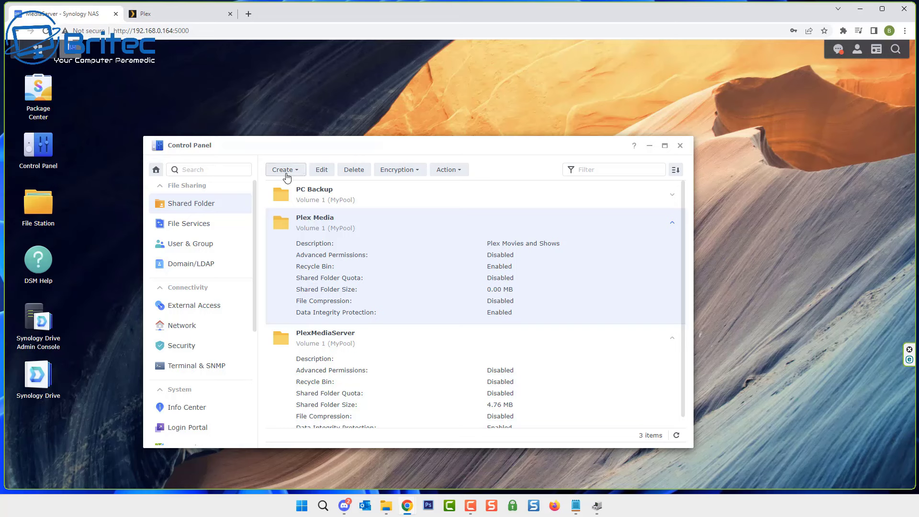
left_click(286, 170)
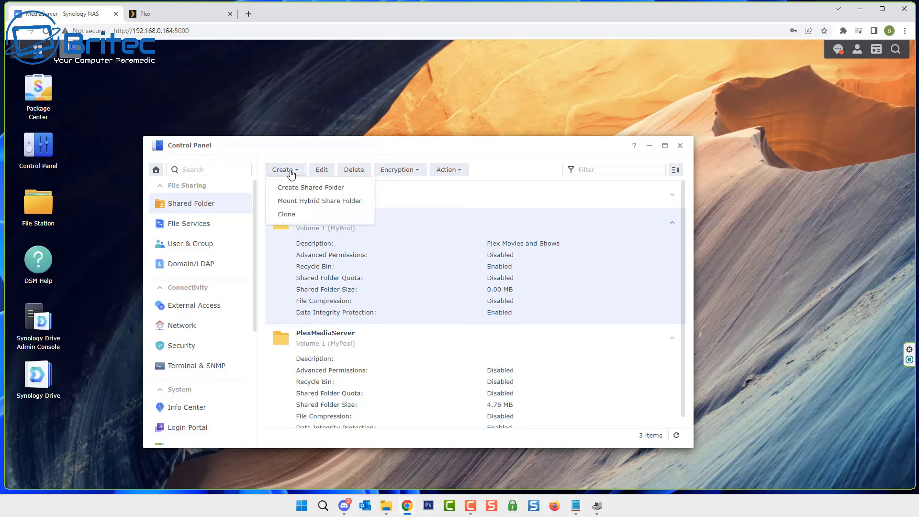
left_click(506, 168)
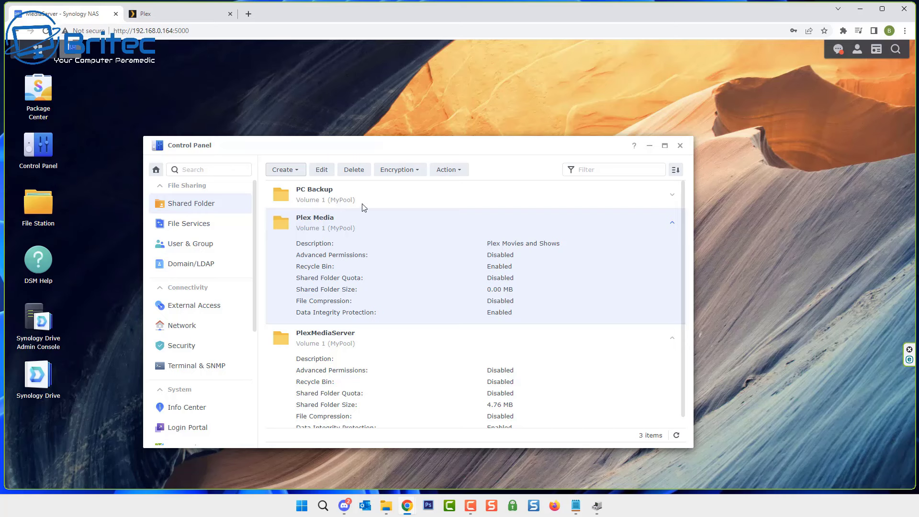
Upload 'How To Show Wi-Fi Password On Android Phone.mp4' into Plex Media › Movies, skipping existing files.
left_click(681, 146)
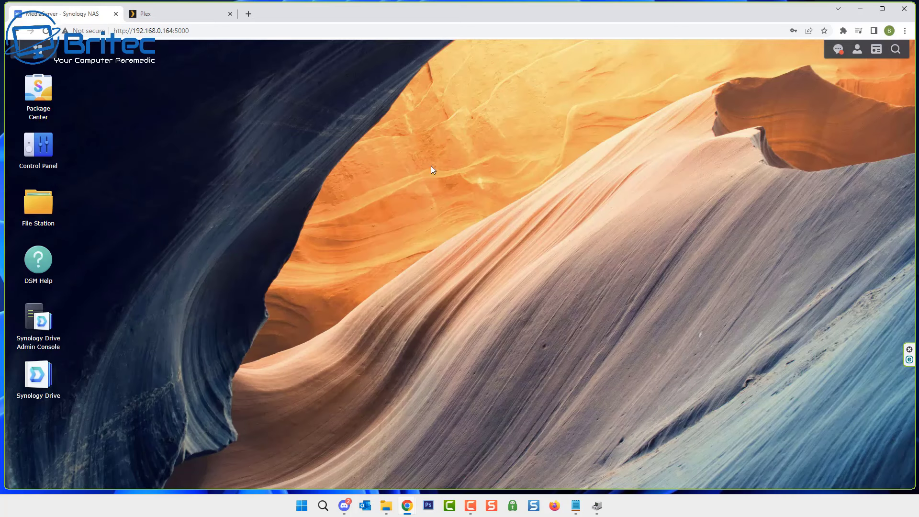
left_click(45, 208)
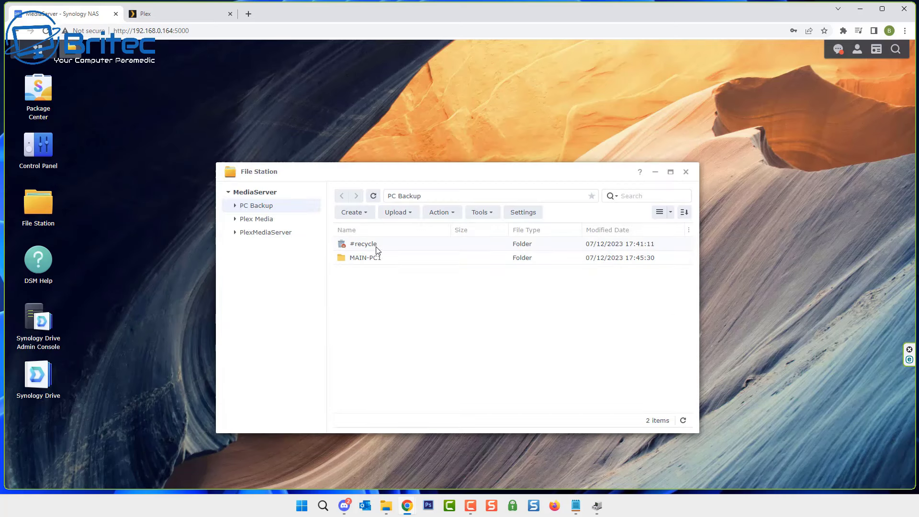
left_click(247, 218)
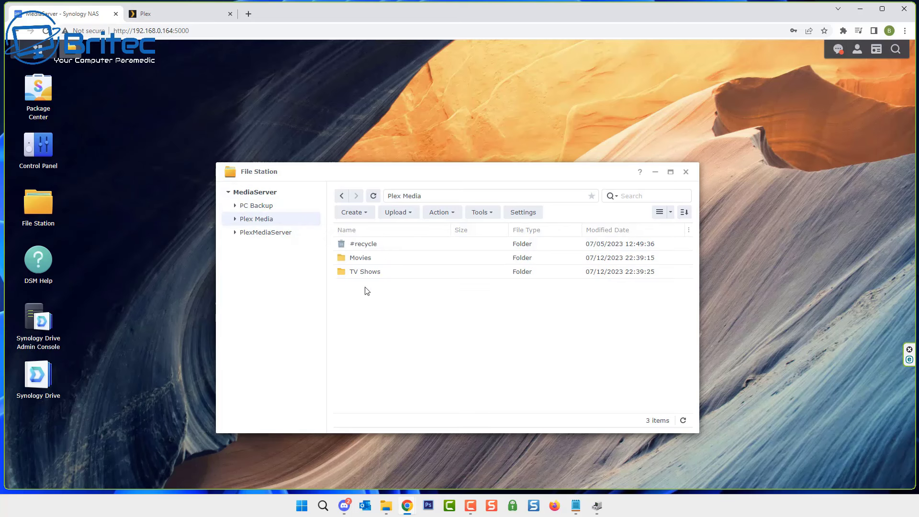
left_click(685, 172)
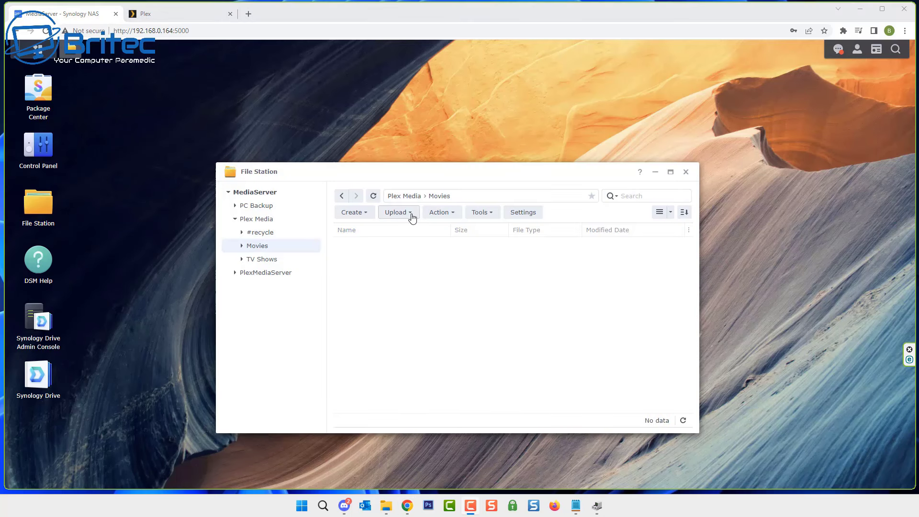
left_click(409, 216)
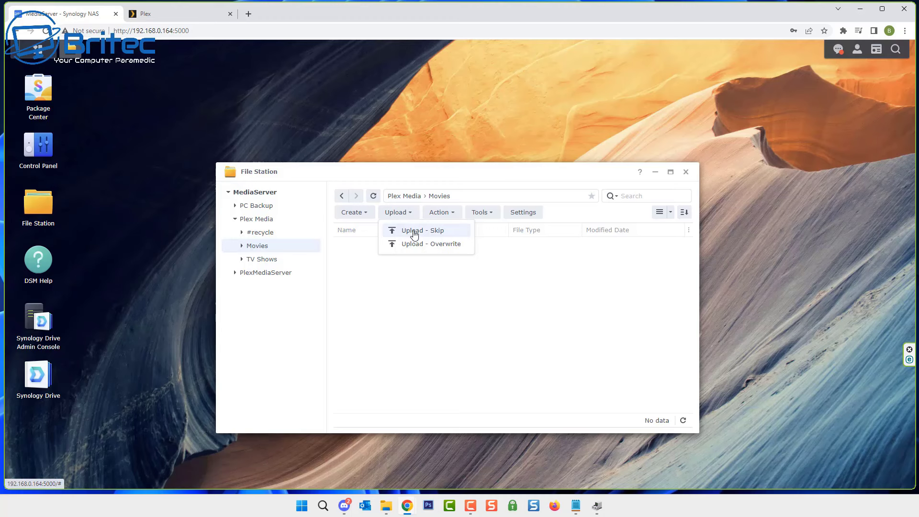
left_click(415, 234)
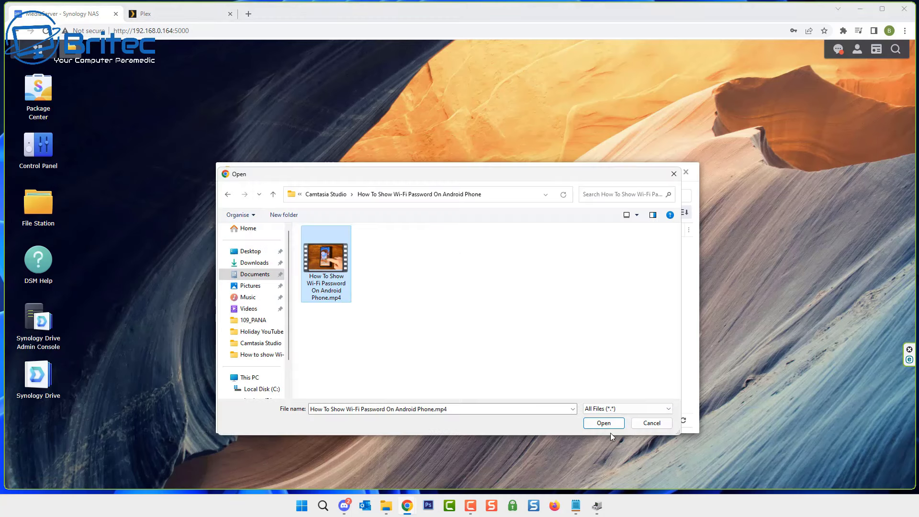
left_click(608, 424)
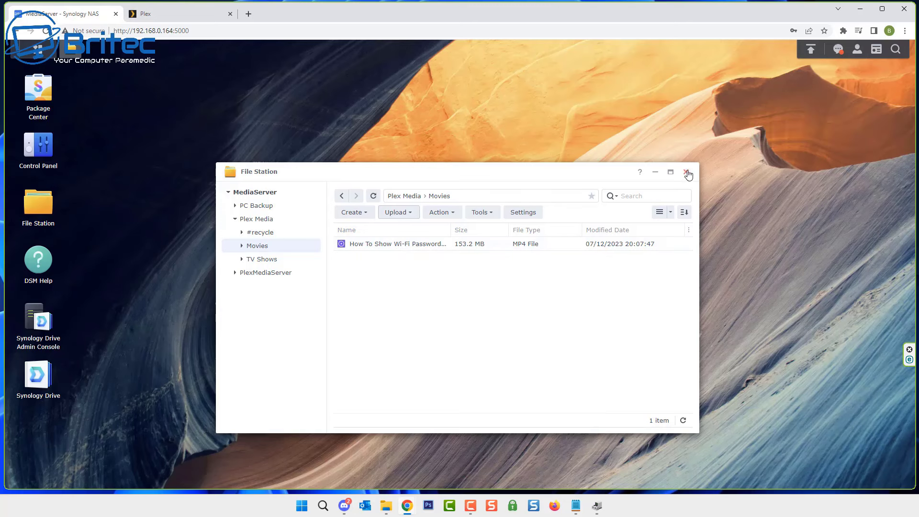
In Plex, start a new Films library on MediaServer and name it 'YouTube'.
left_click(178, 19)
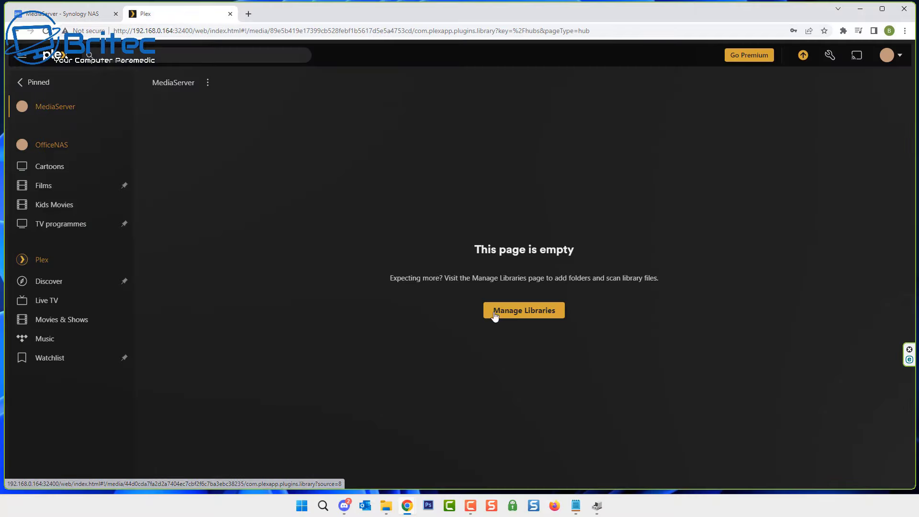
left_click(528, 311)
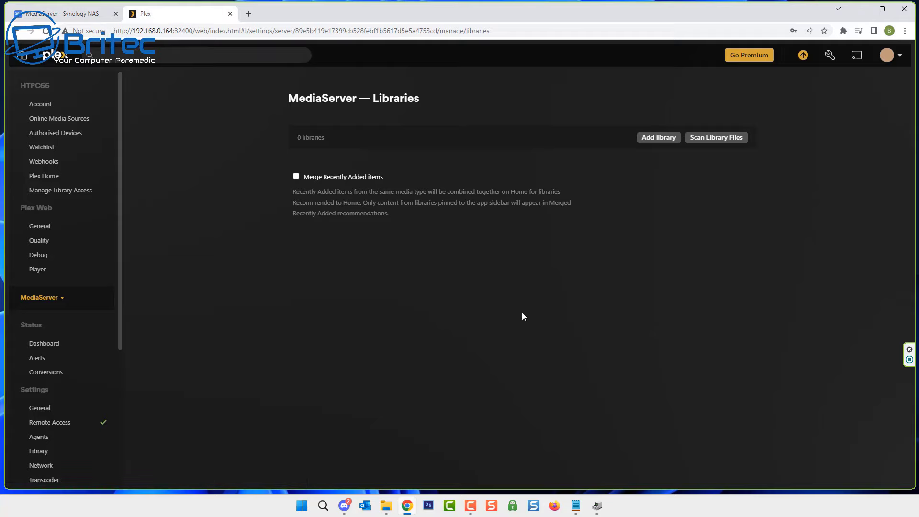
left_click(650, 142)
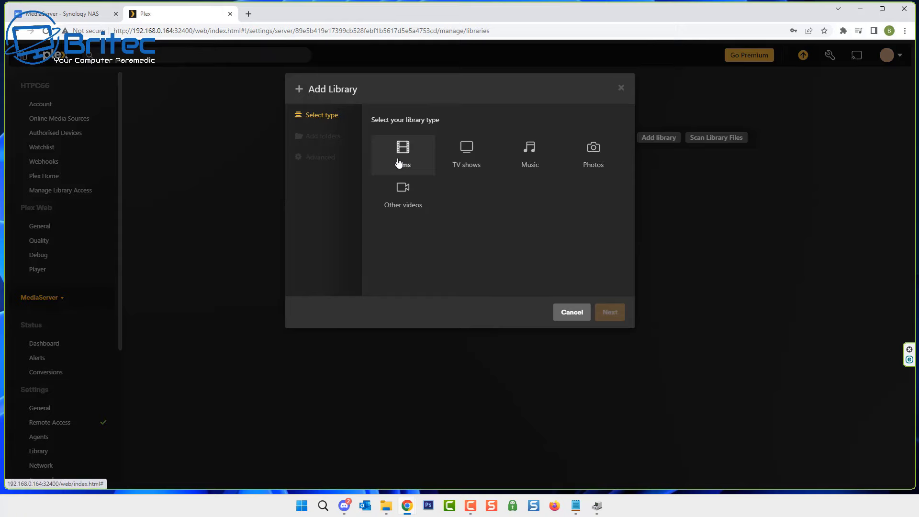
left_click(399, 163)
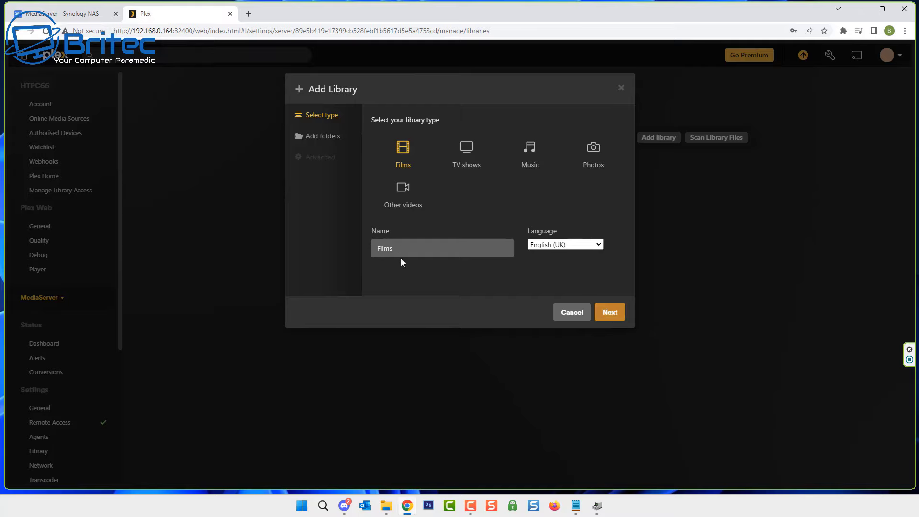
key("Tab")
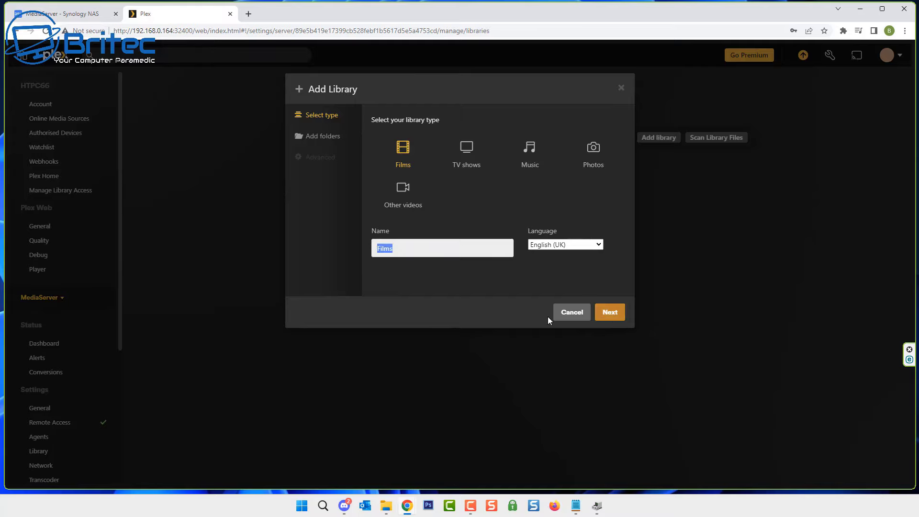
type("YouTube")
left_click(610, 318)
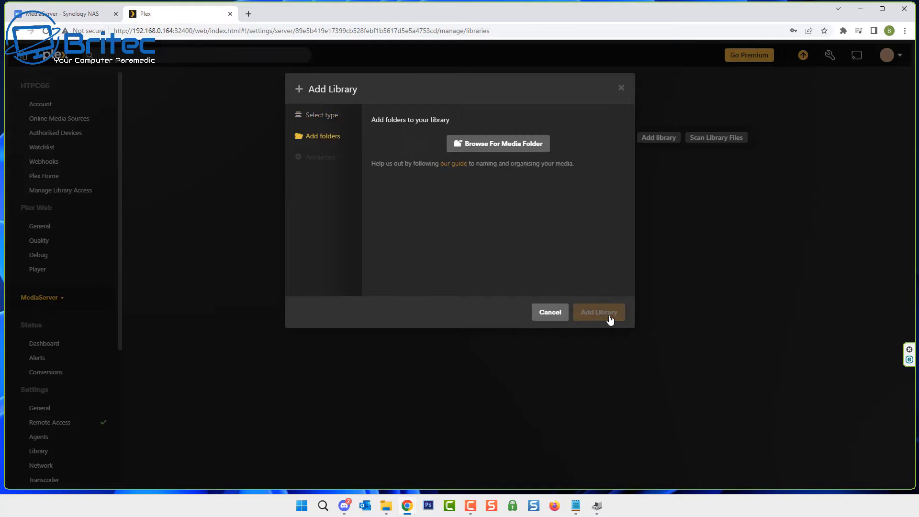
Point the YouTube library at /volume1/Plex Media/Movies and finish adding it.
left_click(482, 148)
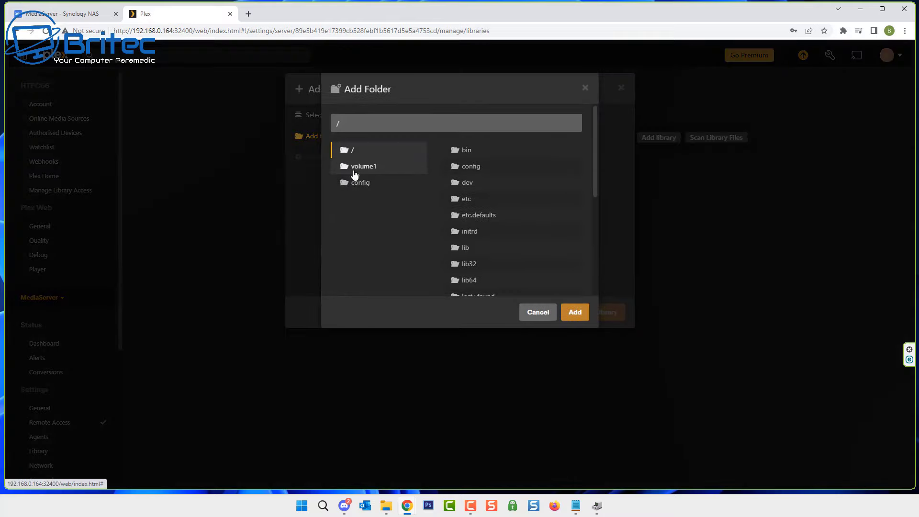
left_click(365, 169)
scroll(519, 207, "down", 10)
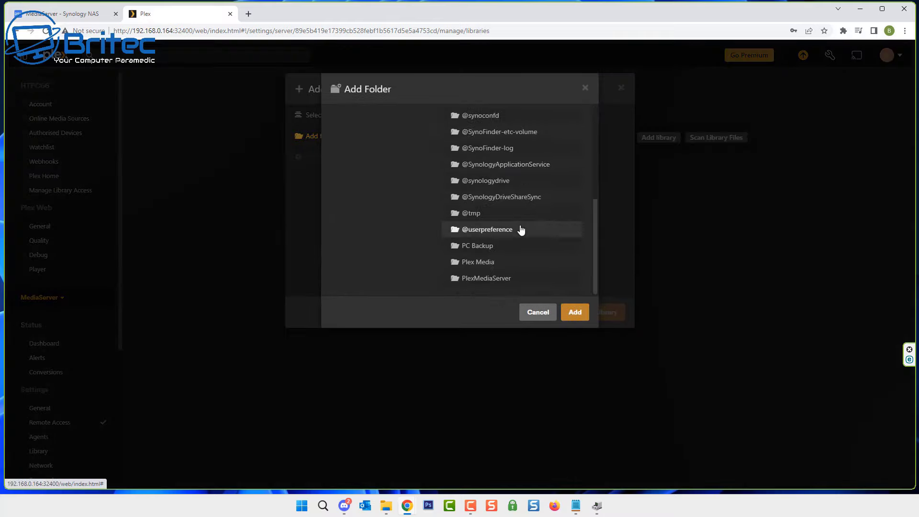
left_click(504, 264)
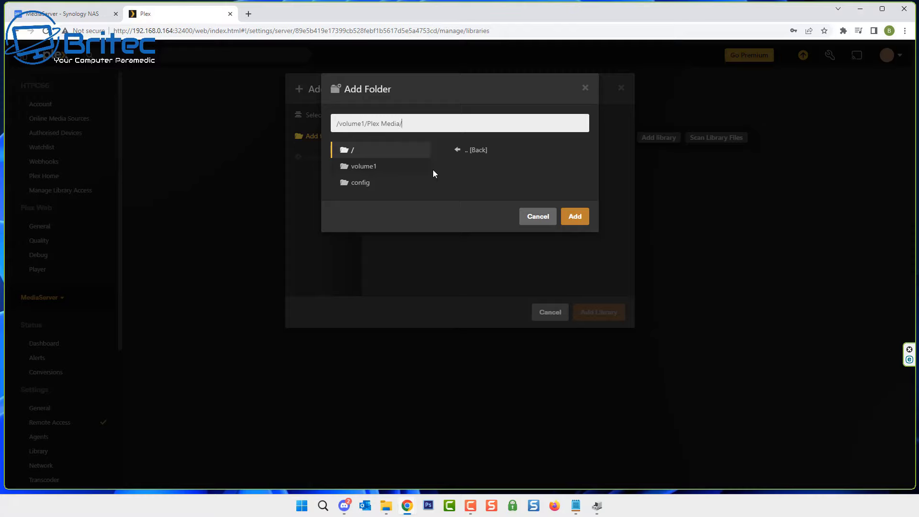
type("Movies")
left_click(575, 218)
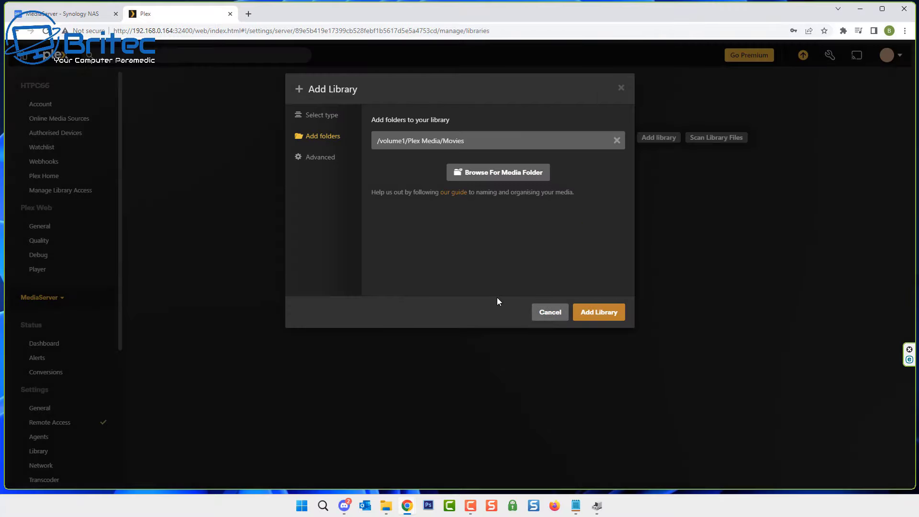
left_click(612, 314)
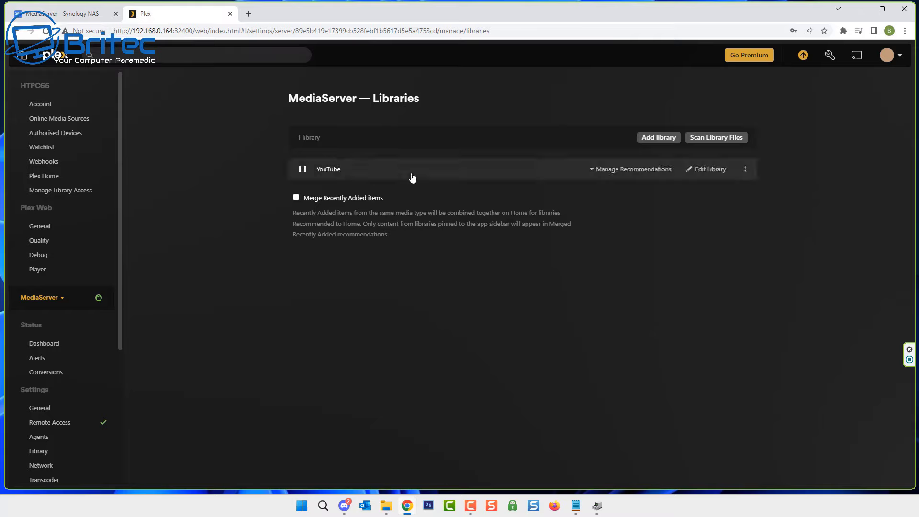
Scan library files on MediaServer, then view the still-empty YouTube library page.
left_click(701, 138)
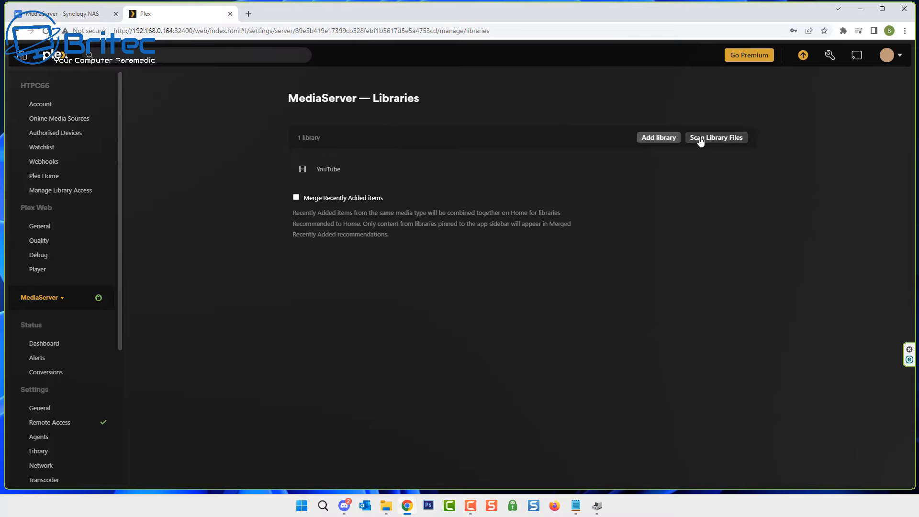
left_click(420, 175)
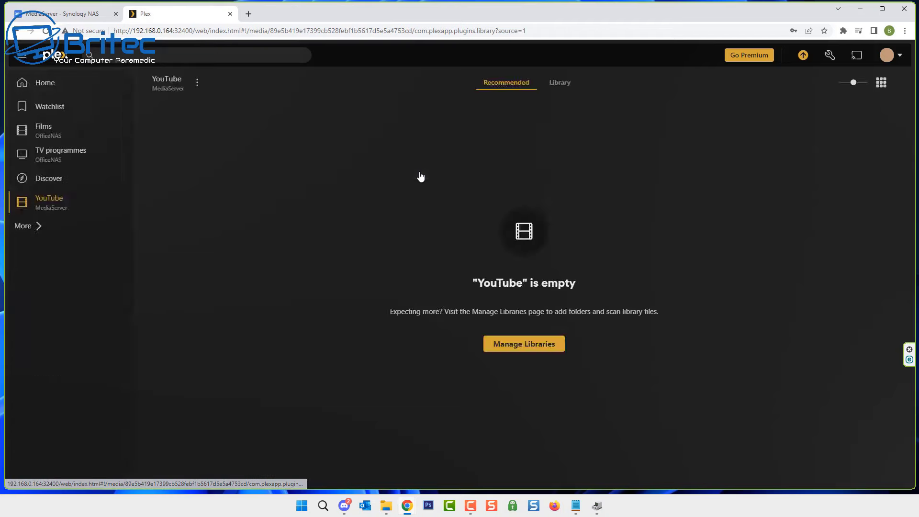